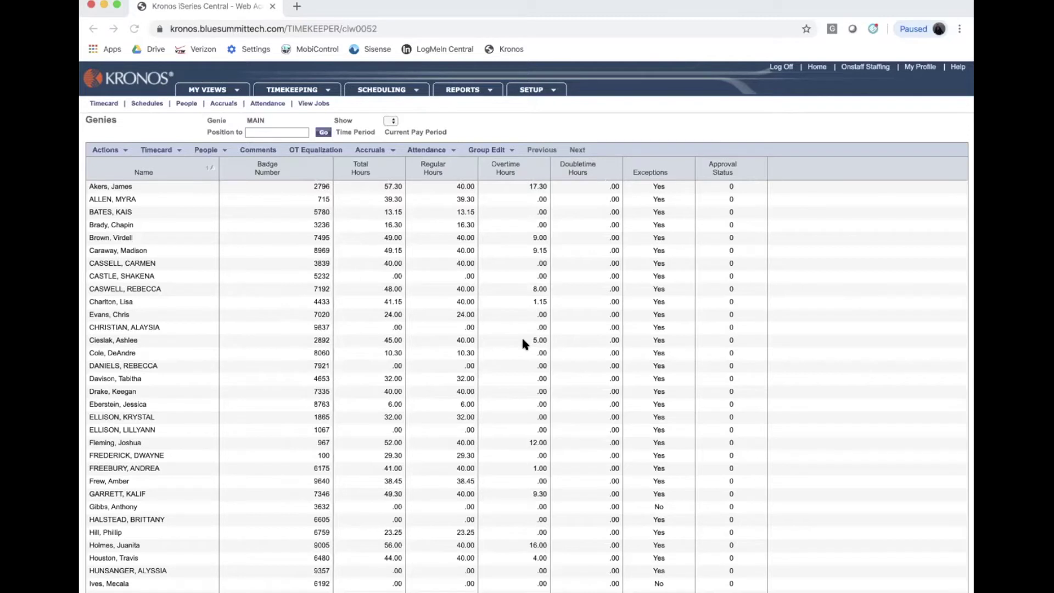
# Select five employees near the start of the employee list plus Test 1 and Test 2, and open their timecards
pyautogui.click(156, 187)
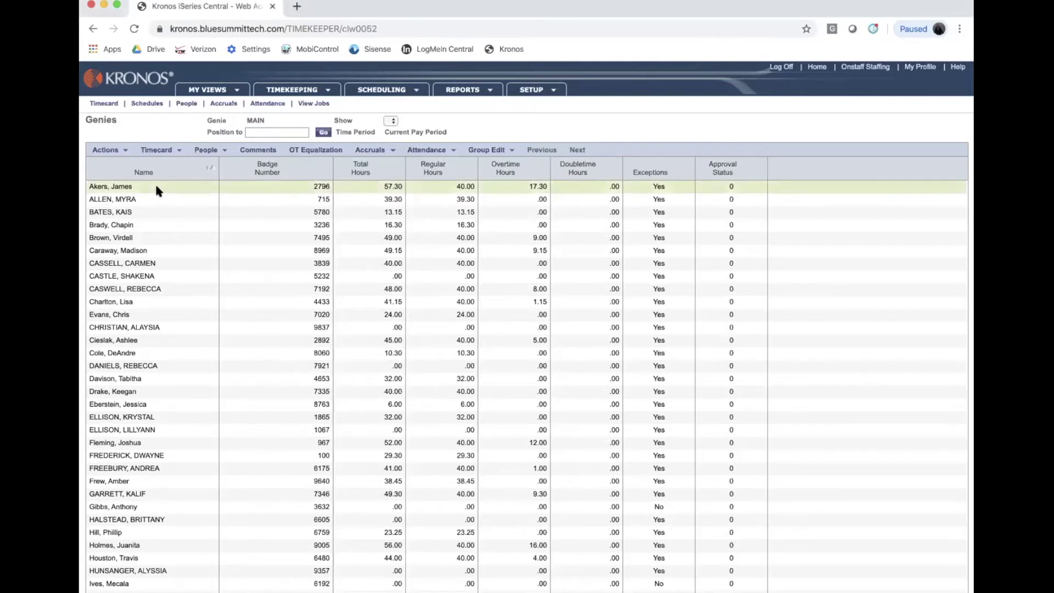
pyautogui.keyDown('super'); pyautogui.click(150, 288); pyautogui.keyUp('super')
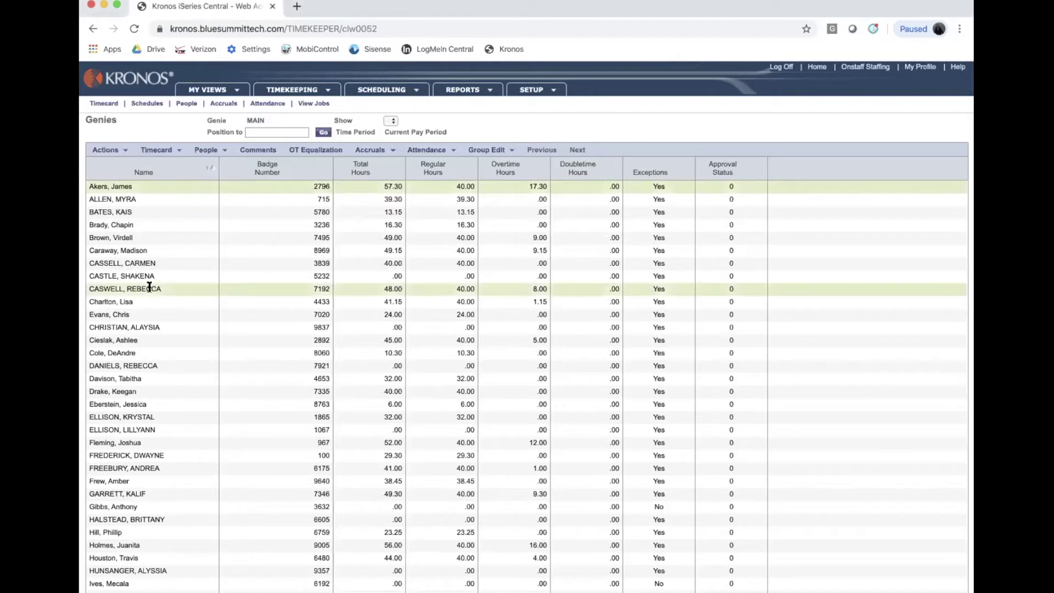
pyautogui.keyDown('super'); pyautogui.click(140, 355); pyautogui.keyUp('super')
pyautogui.keyDown('super'); pyautogui.click(139, 379); pyautogui.keyUp('super')
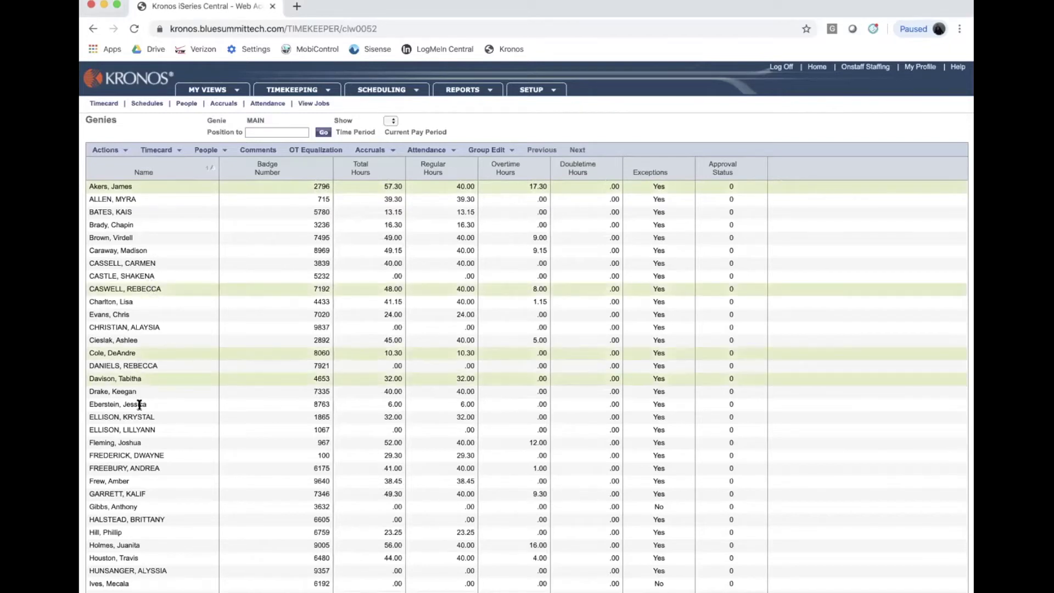
pyautogui.keyDown('super'); pyautogui.click(137, 405); pyautogui.keyUp('super')
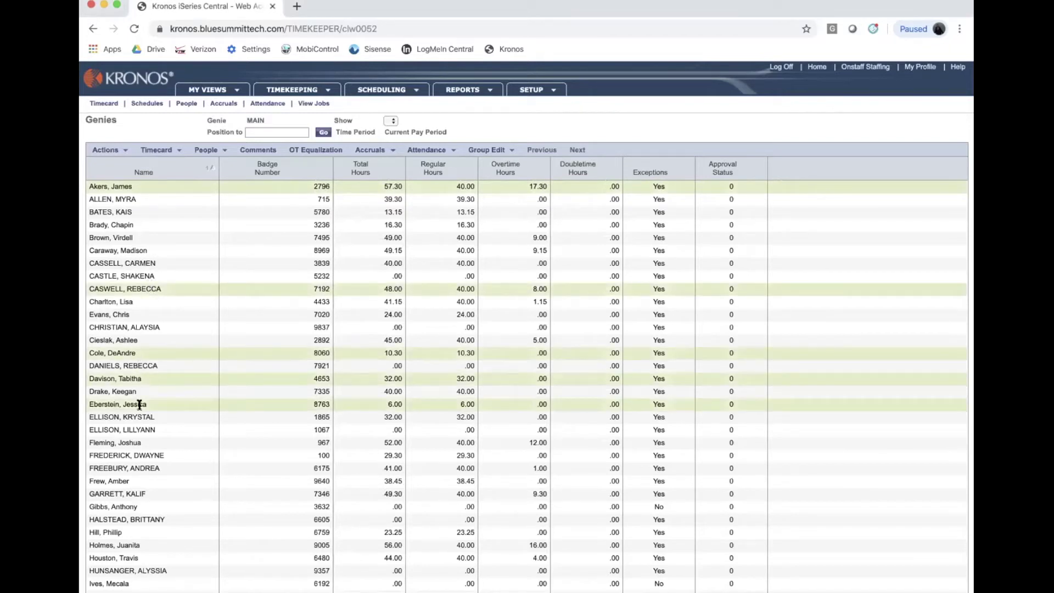
pyautogui.click(107, 151)
pyautogui.scroll(-7, 203, 453)
pyautogui.scroll(-4, 203, 453)
pyautogui.click(129, 534)
pyautogui.keyDown('shift'); pyautogui.click(131, 547); pyautogui.keyUp('shift')
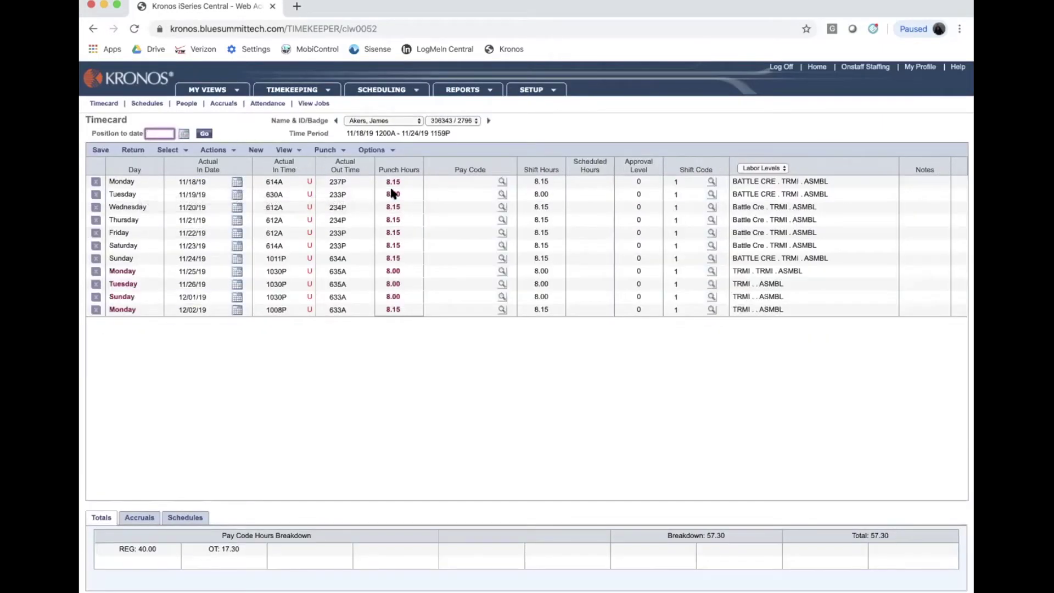
pyautogui.click(337, 309)
pyautogui.click(273, 195)
pyautogui.click(343, 234)
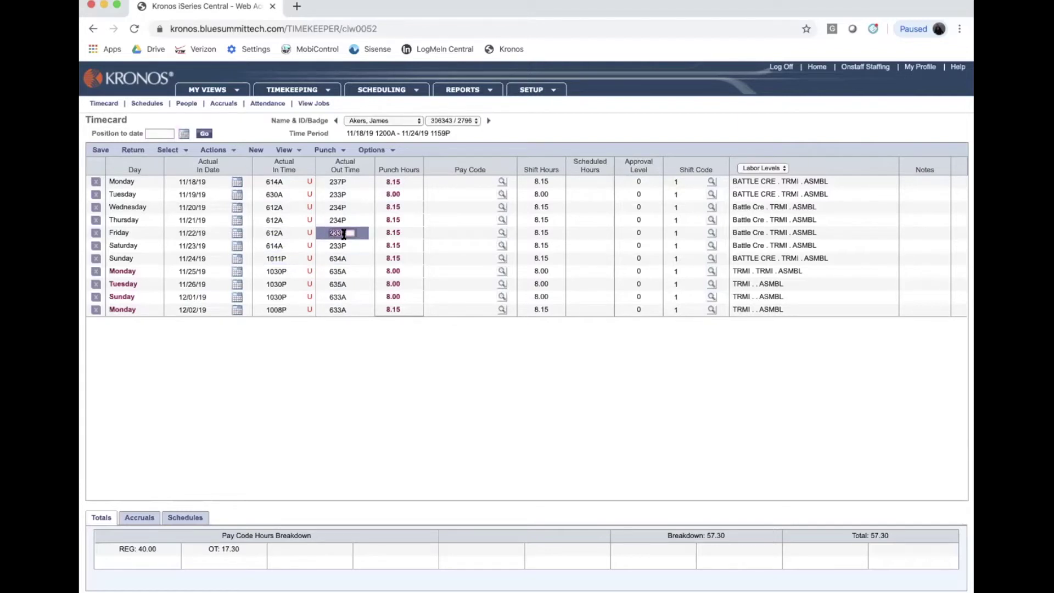
# Switch to the Test 1 employee's timecard and open it for editing
pyautogui.click(404, 121)
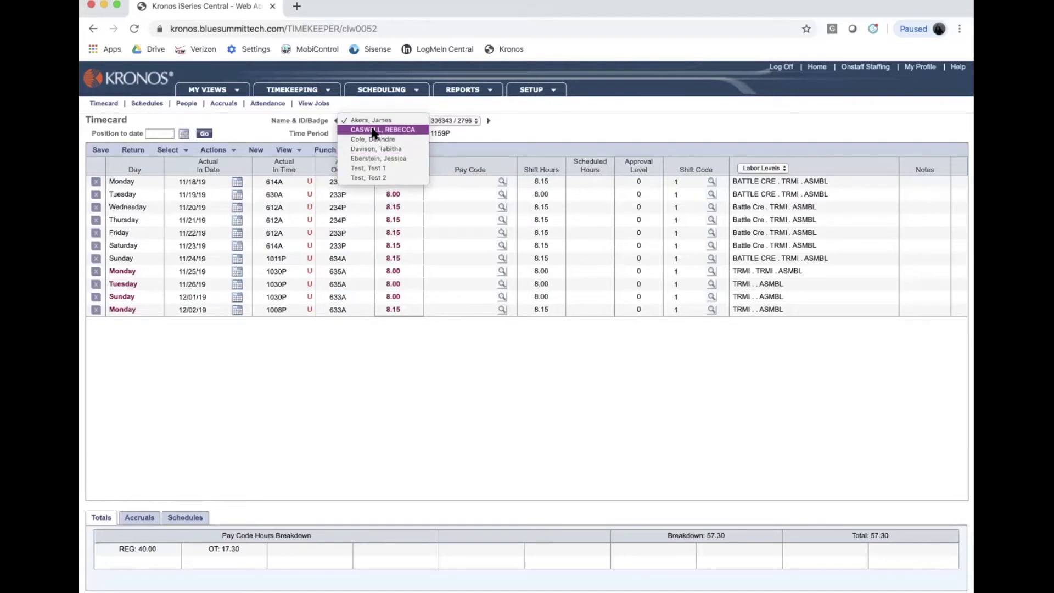
pyautogui.click(371, 168)
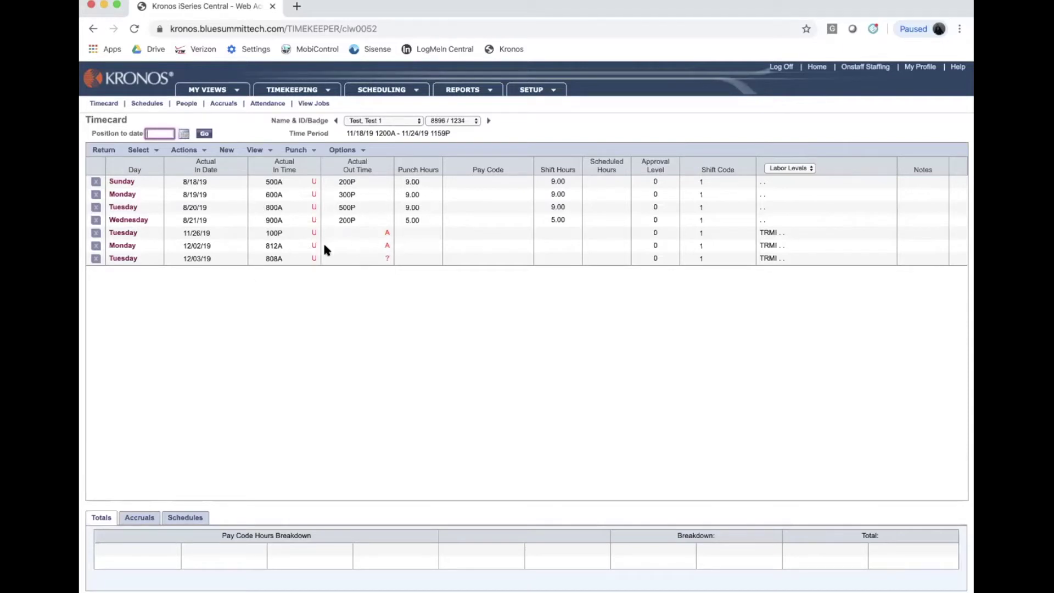
pyautogui.click(254, 149)
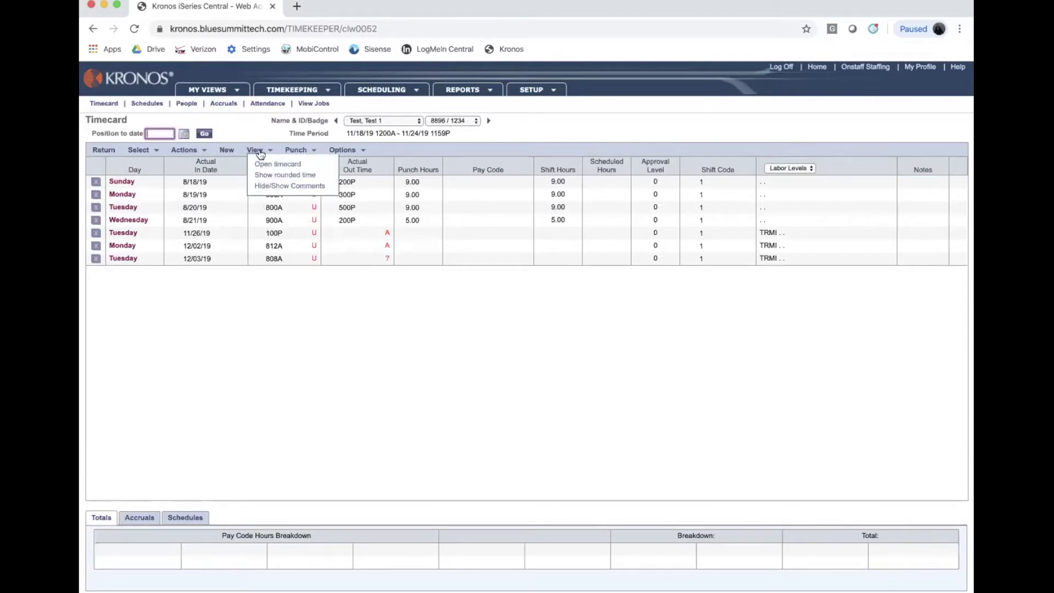
pyautogui.click(274, 162)
# Enter the missing out times on Test 1's timecard: 500P for 11/26/19 and 530P for 12/02/19
pyautogui.click(375, 236)
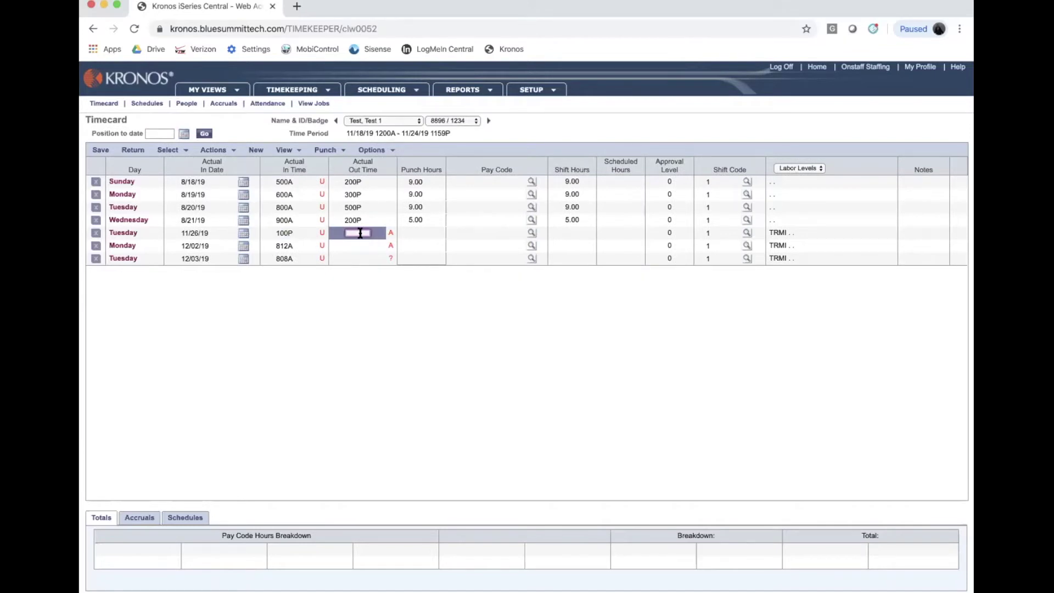
pyautogui.write('500p')
pyautogui.press('Return')
# Set the 11/26/19 shift's in time to 800a and its out time to 100p
pyautogui.click(276, 233)
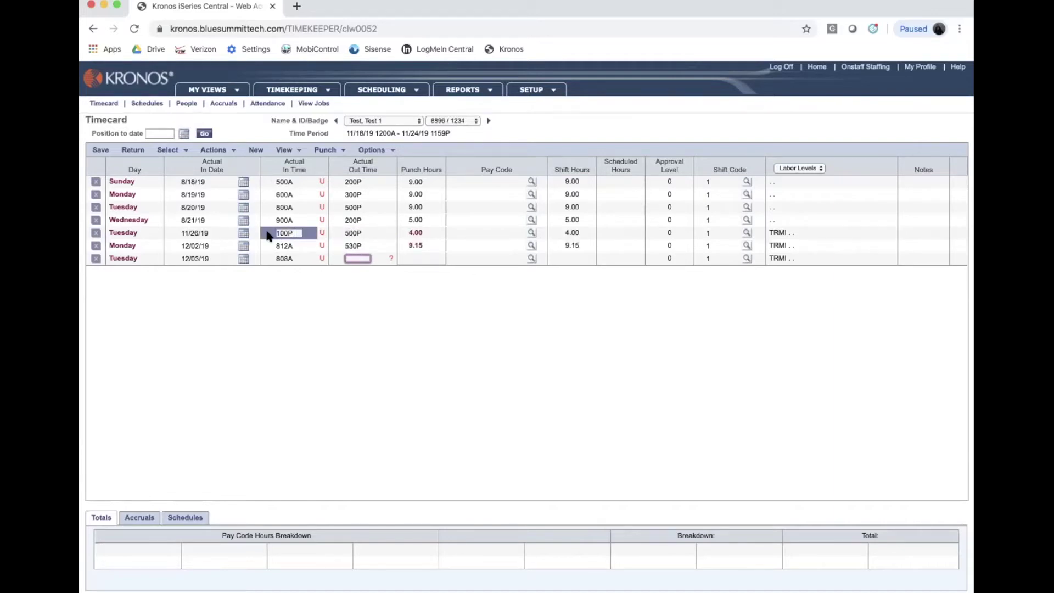
pyautogui.click(300, 232)
pyautogui.write('800a')
pyautogui.press('Tab')
pyautogui.write('100p')
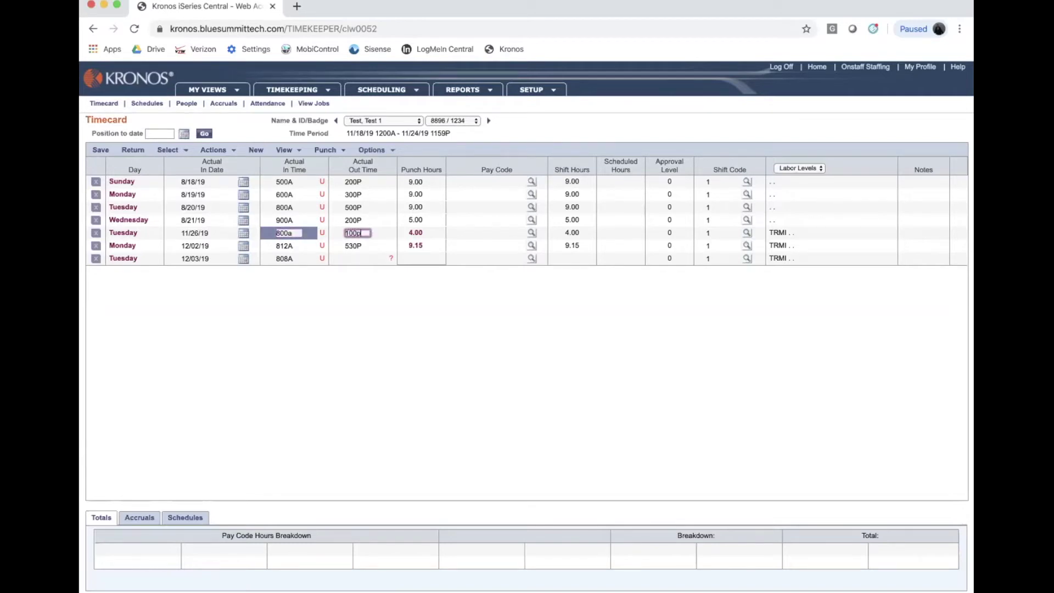
pyautogui.click(280, 256)
pyautogui.press('Tab')
pyautogui.press('Tab')
pyautogui.press('Tab')
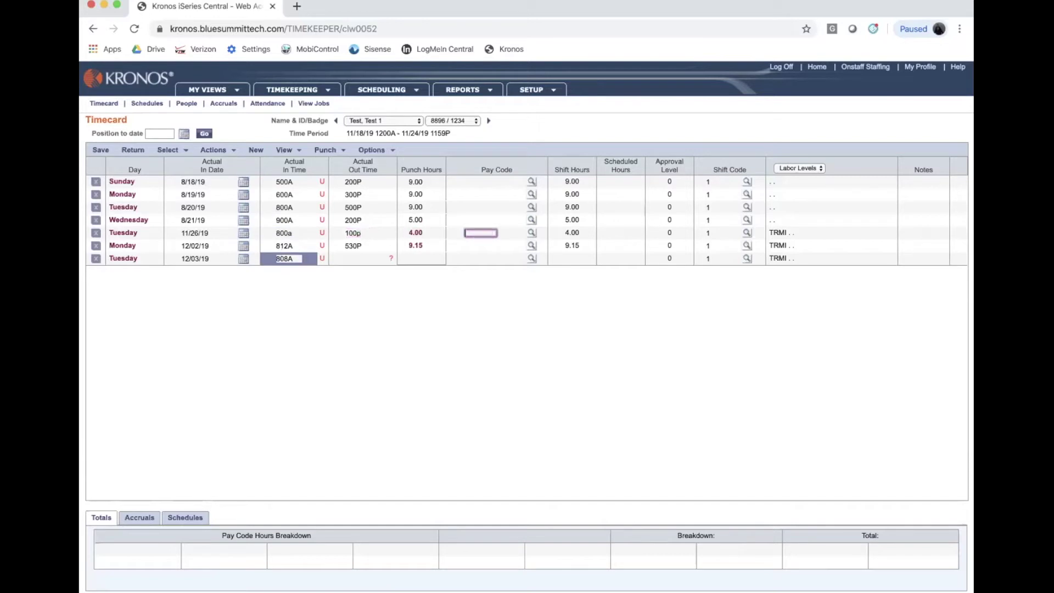
pyautogui.press('Tab')
pyautogui.press('Tab')
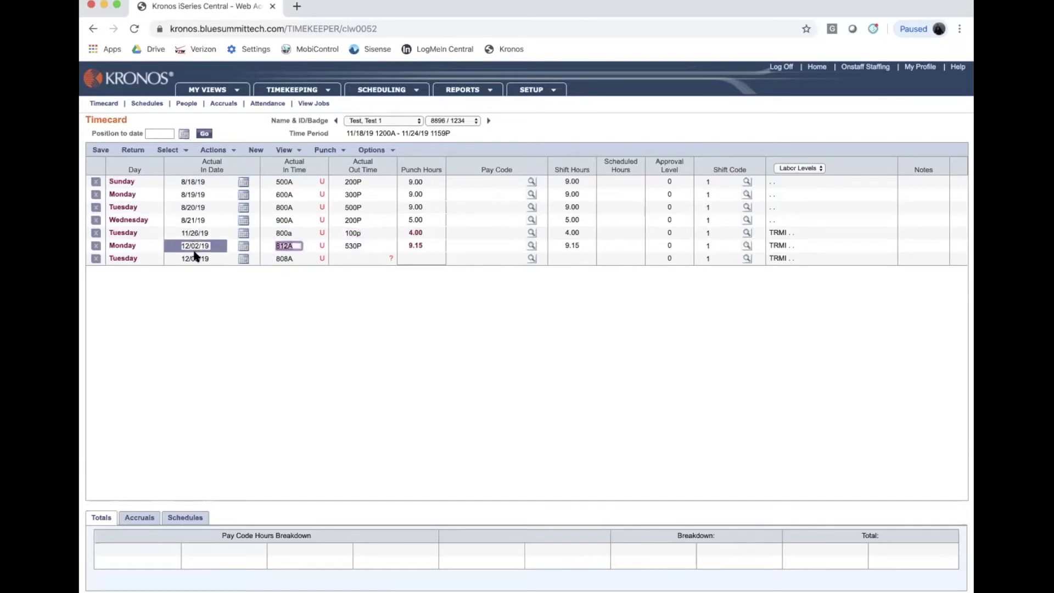
pyautogui.click(362, 259)
pyautogui.click(277, 259)
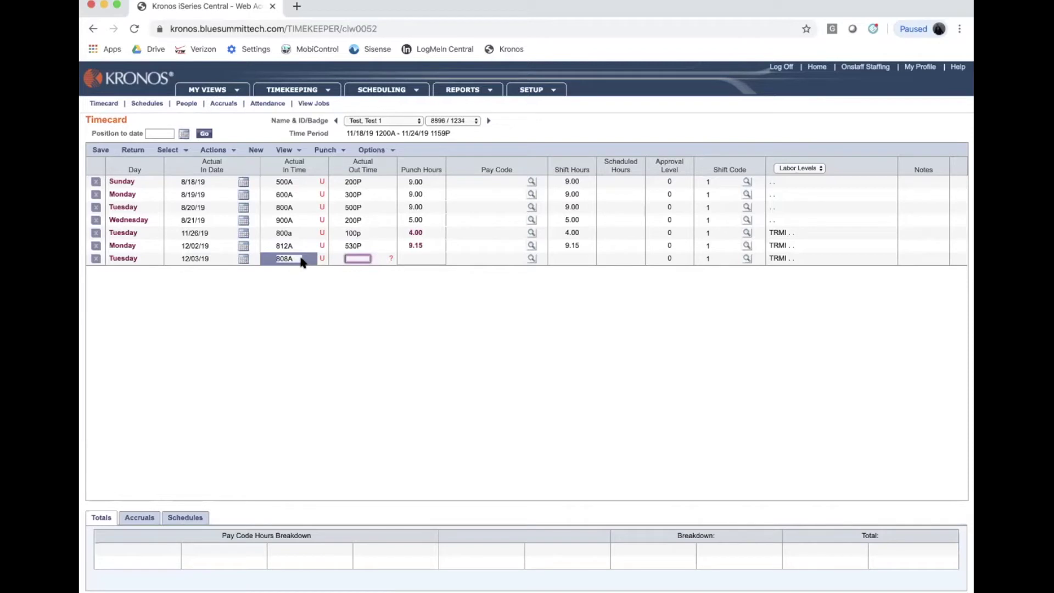
# Set the 12/03/19 row's in date to 12/02/19, in time to 1030p and out time to 630a, and save the timecard
pyautogui.click(193, 262)
pyautogui.click(198, 259)
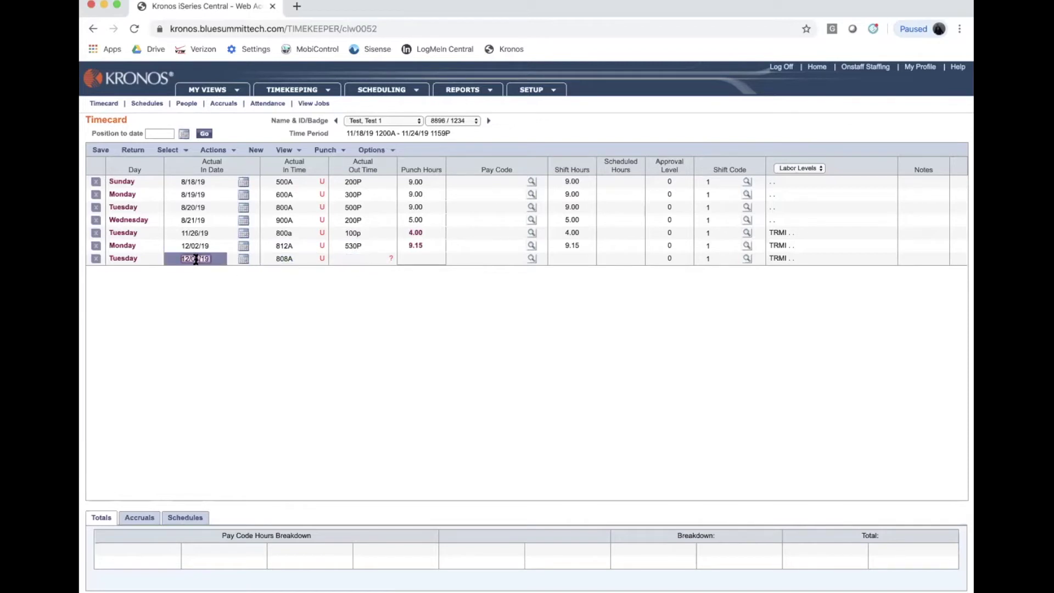
pyautogui.press('BackSpace')
pyautogui.write('2')
pyautogui.click(283, 257)
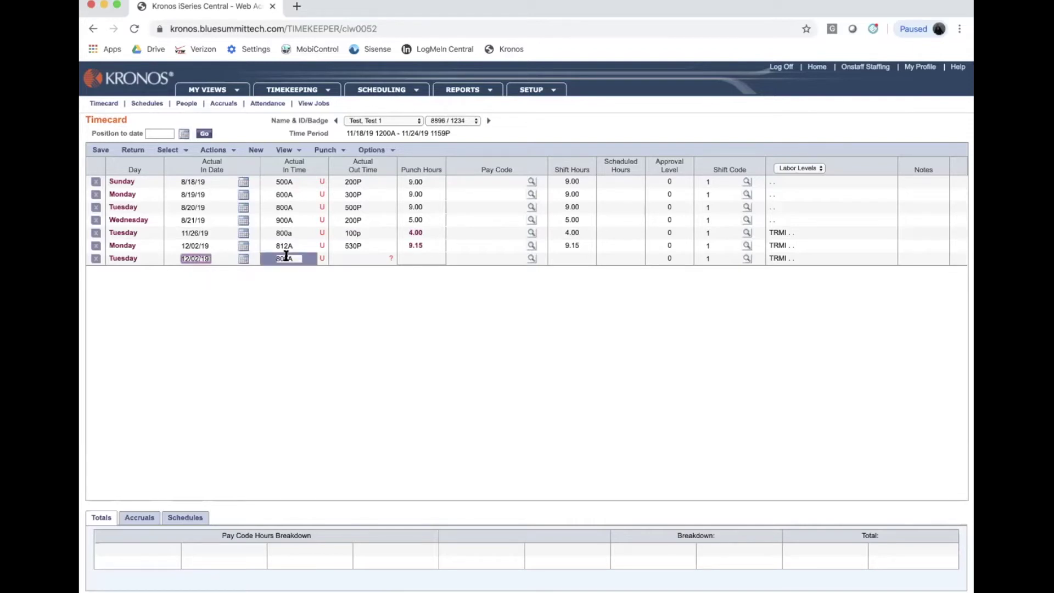
pyautogui.write('1030p')
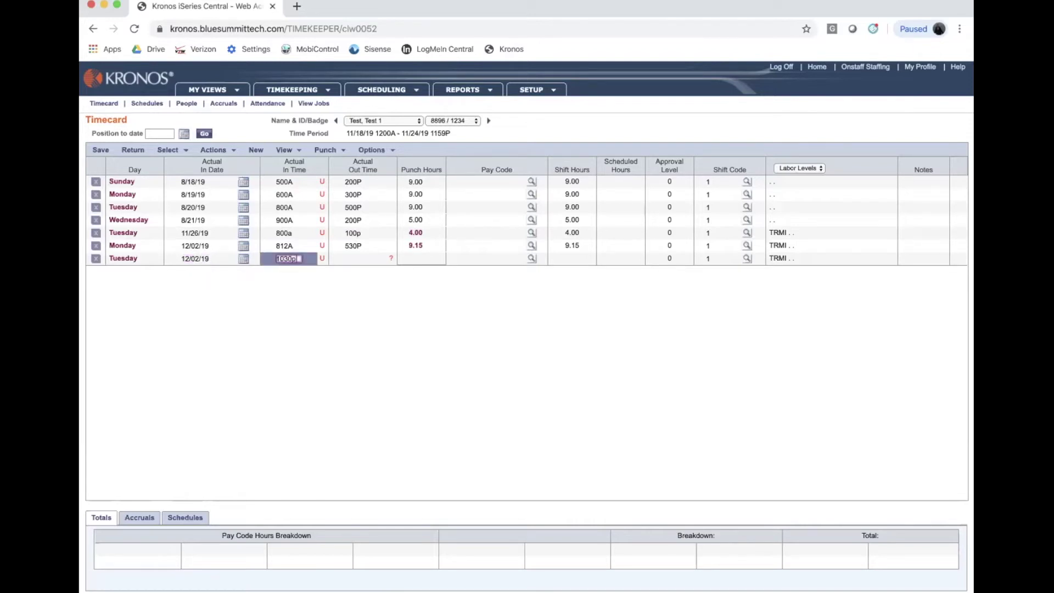
pyautogui.press('Tab')
pyautogui.write('630a')
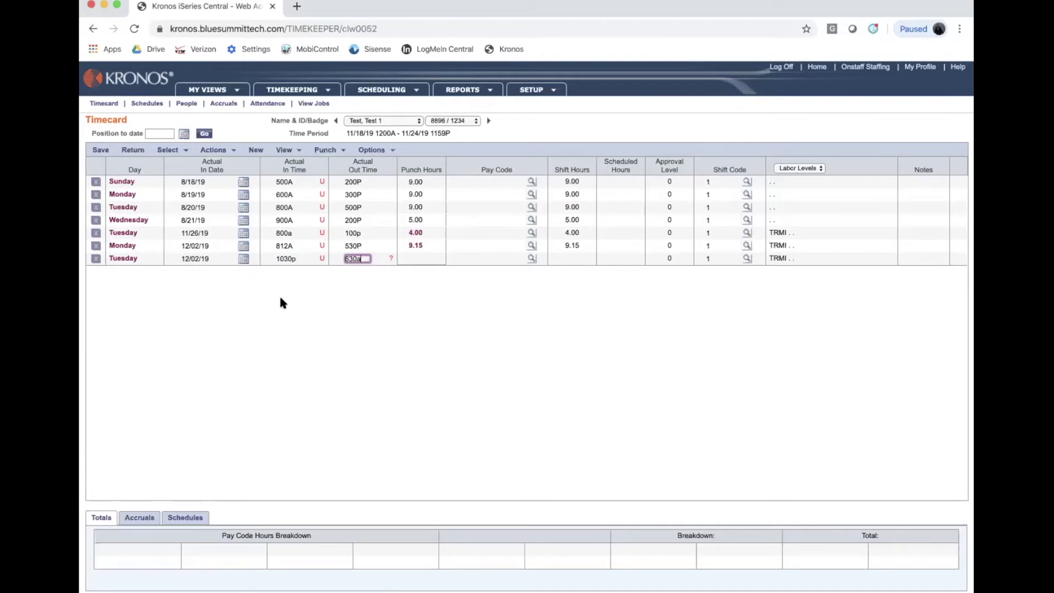
pyautogui.click(300, 261)
pyautogui.click(103, 153)
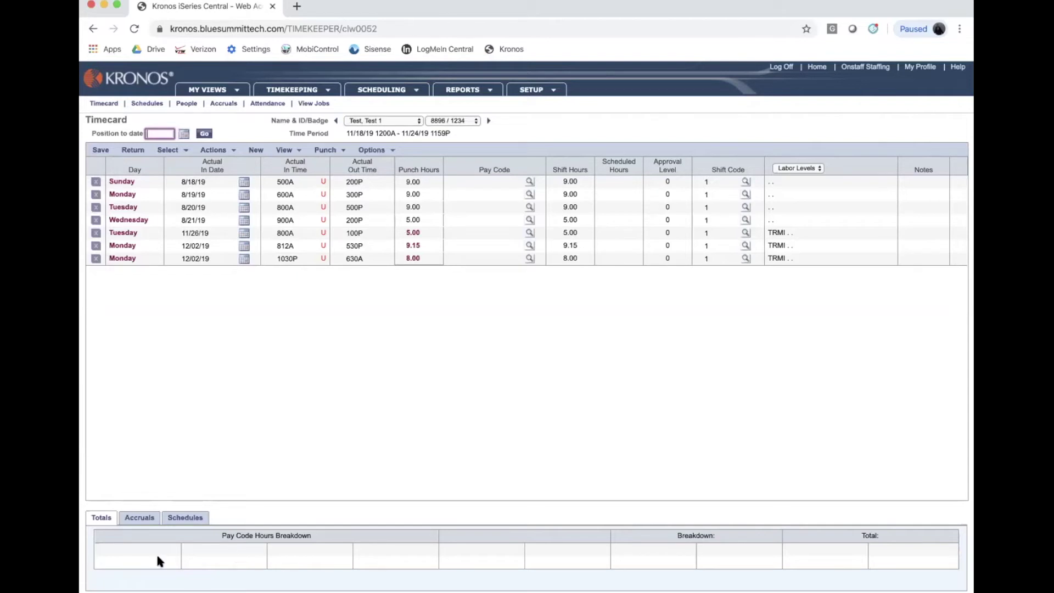
# View the first selected employee's timecard and return to the Test 1 timecard
pyautogui.click(394, 119)
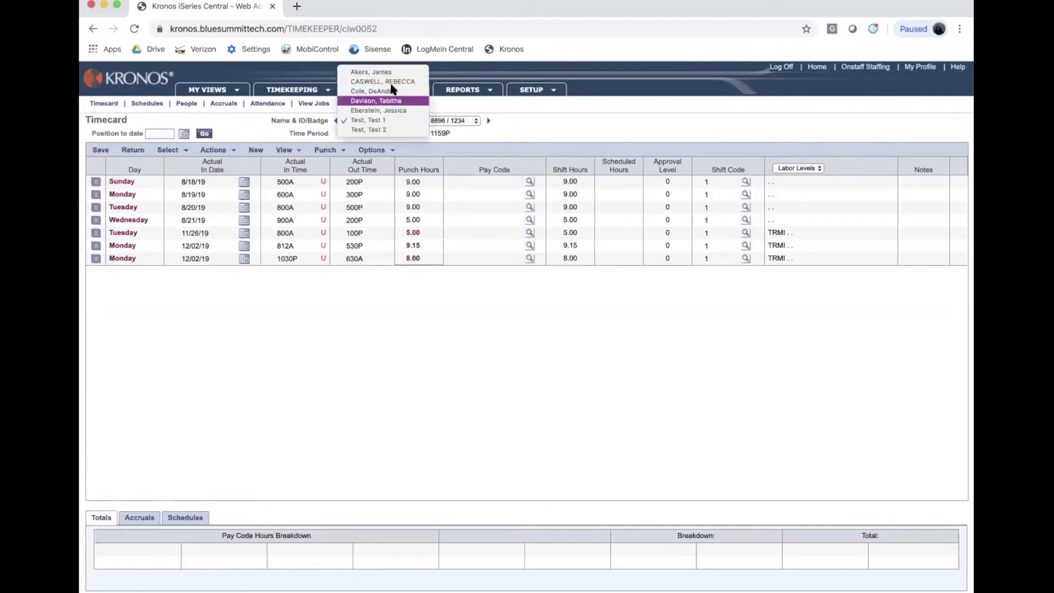
pyautogui.click(385, 75)
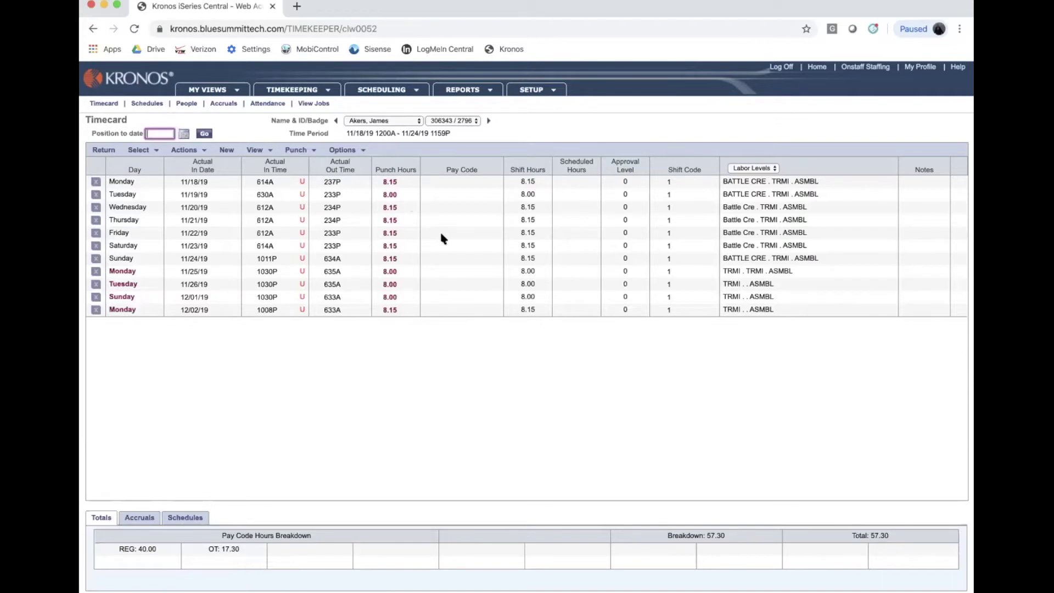
pyautogui.click(384, 122)
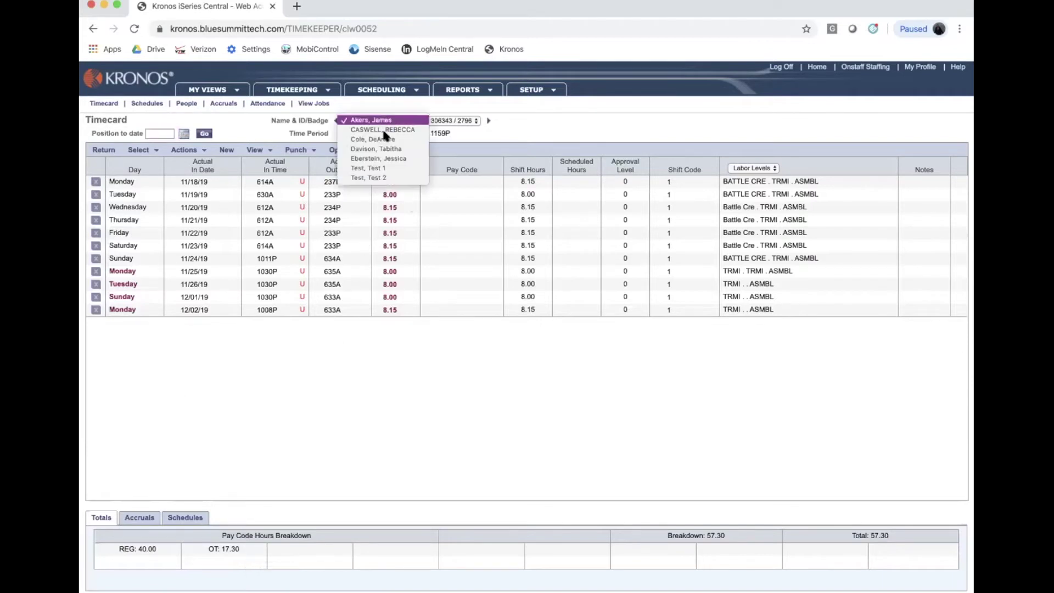
pyautogui.click(378, 167)
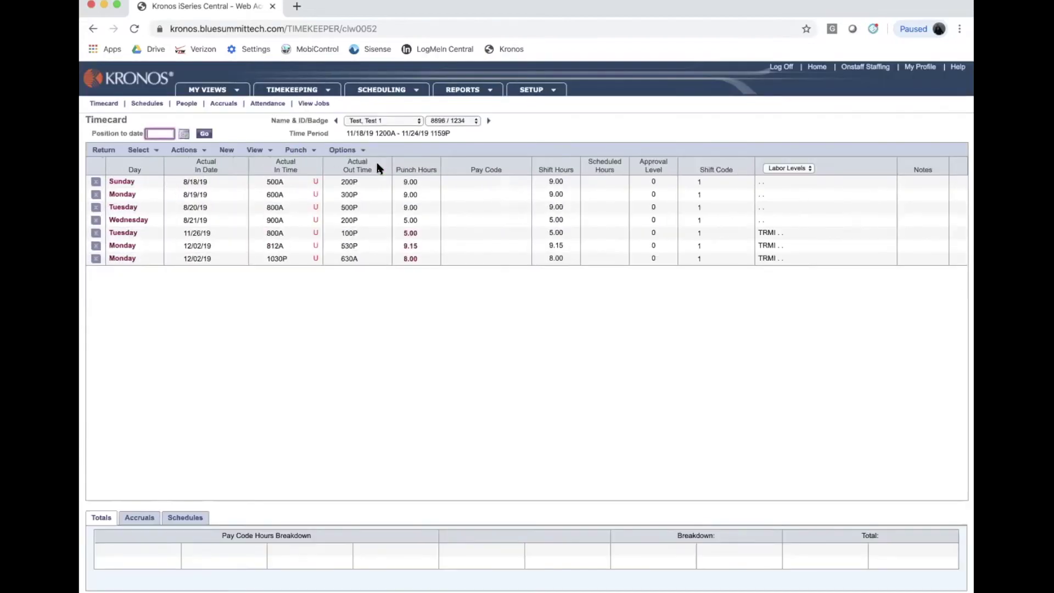
# Review the audit trail of Test 1's timecard for who changed punches and their before and after values, and return to the timecard
pyautogui.click(342, 149)
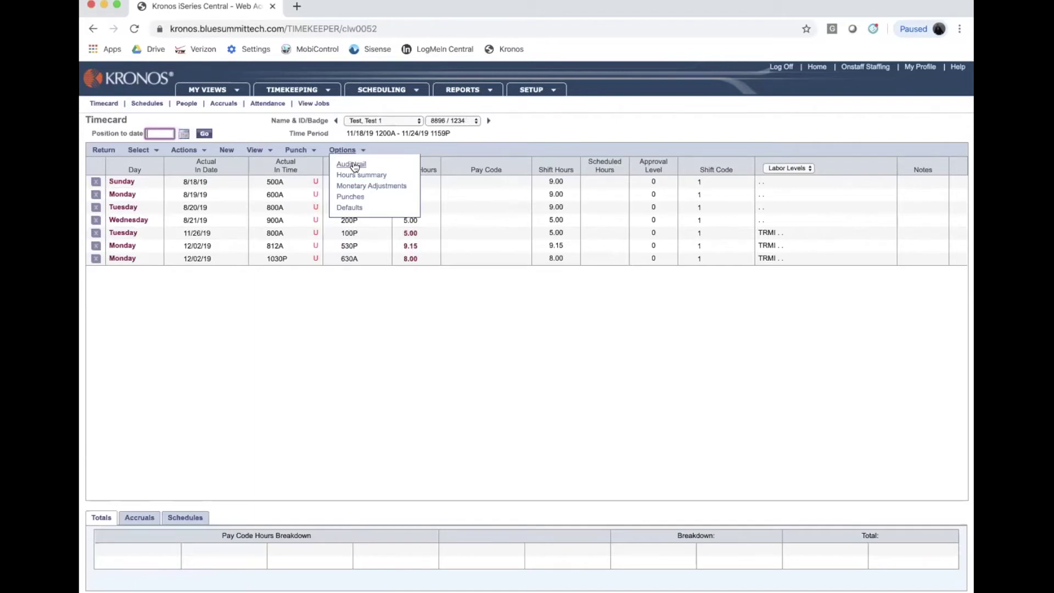
pyautogui.click(354, 165)
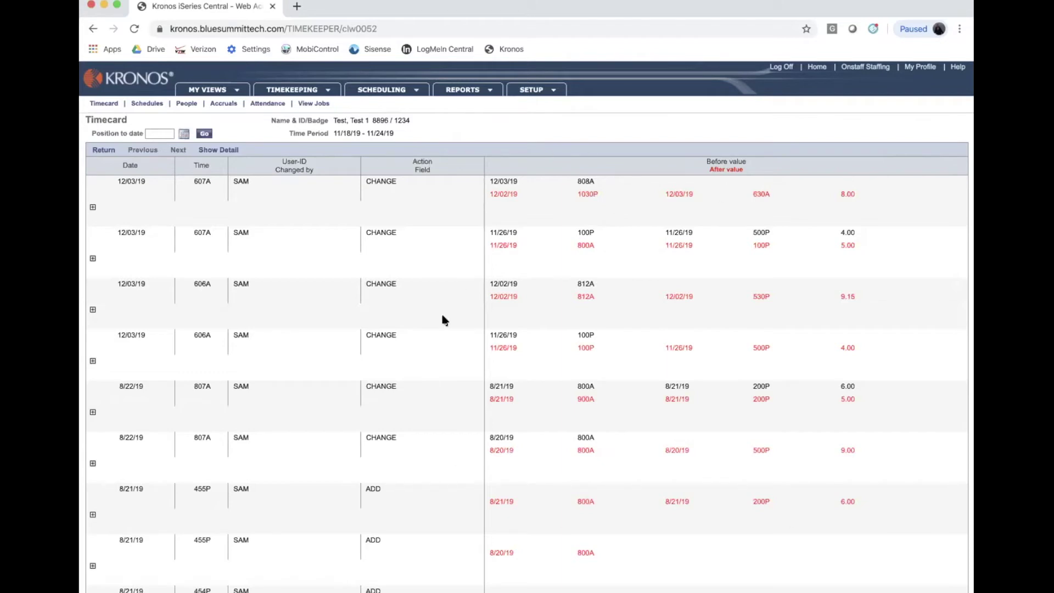
pyautogui.scroll(-1, 750, 278)
pyautogui.scroll(1, 750, 275)
pyautogui.scroll(-3, 411, 434)
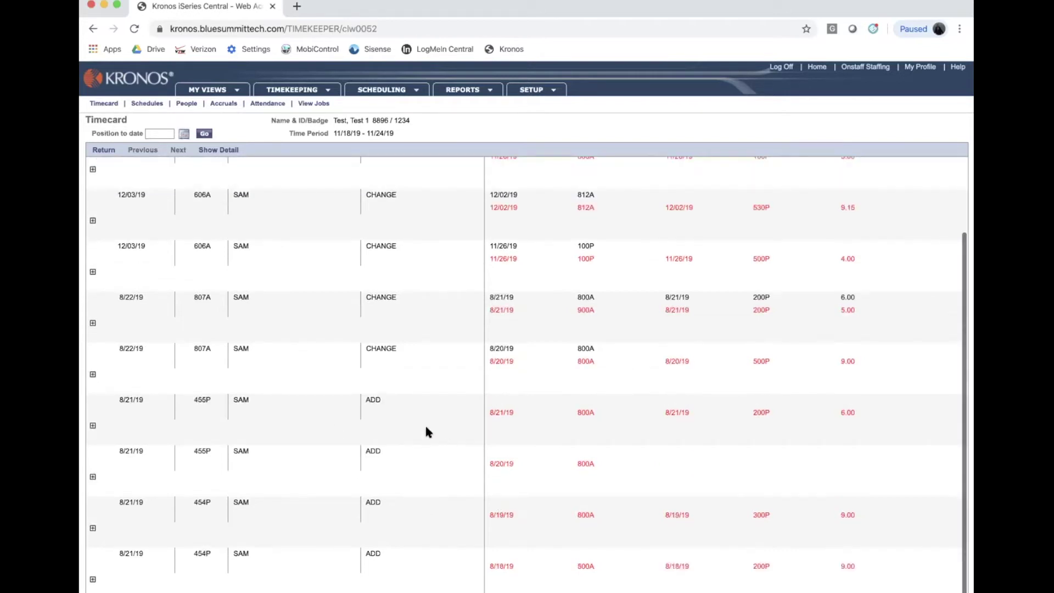
pyautogui.scroll(3, 237, 291)
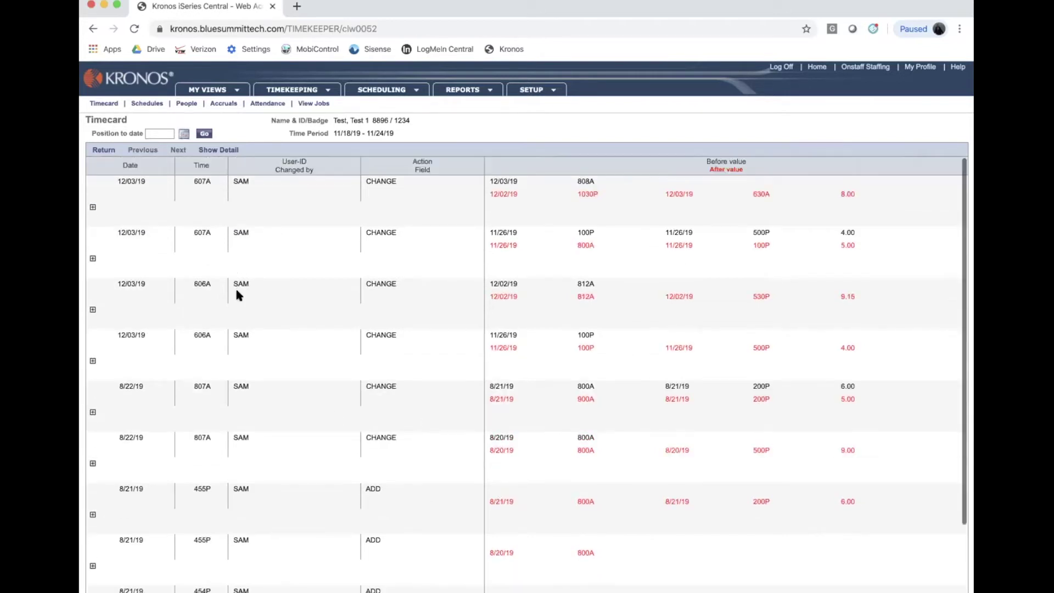
pyautogui.click(102, 150)
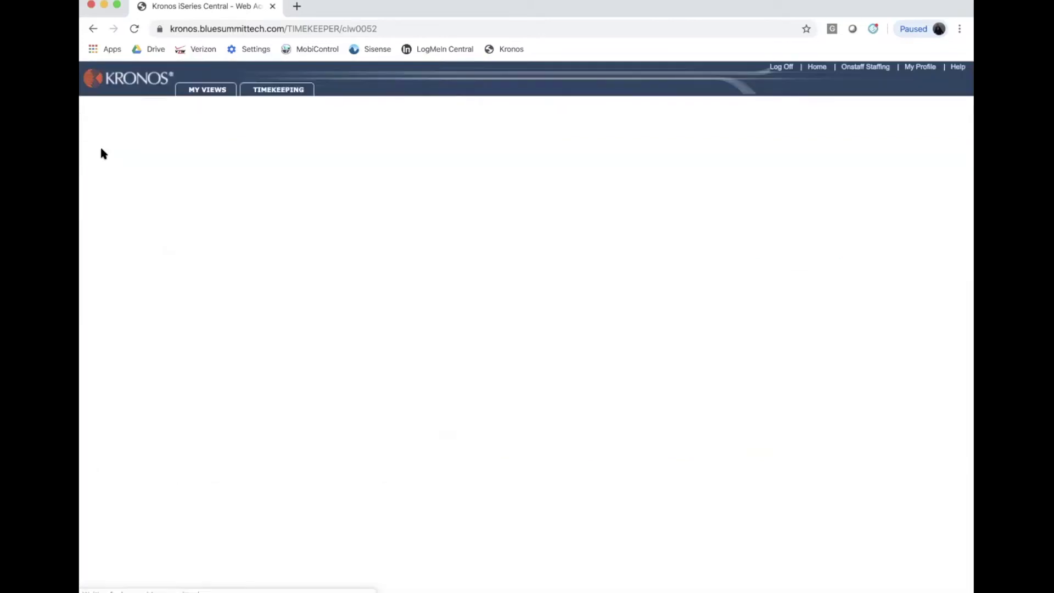
# Check the source of each recorded punch in Test 1's punches list and return to the timecard
pyautogui.click(341, 150)
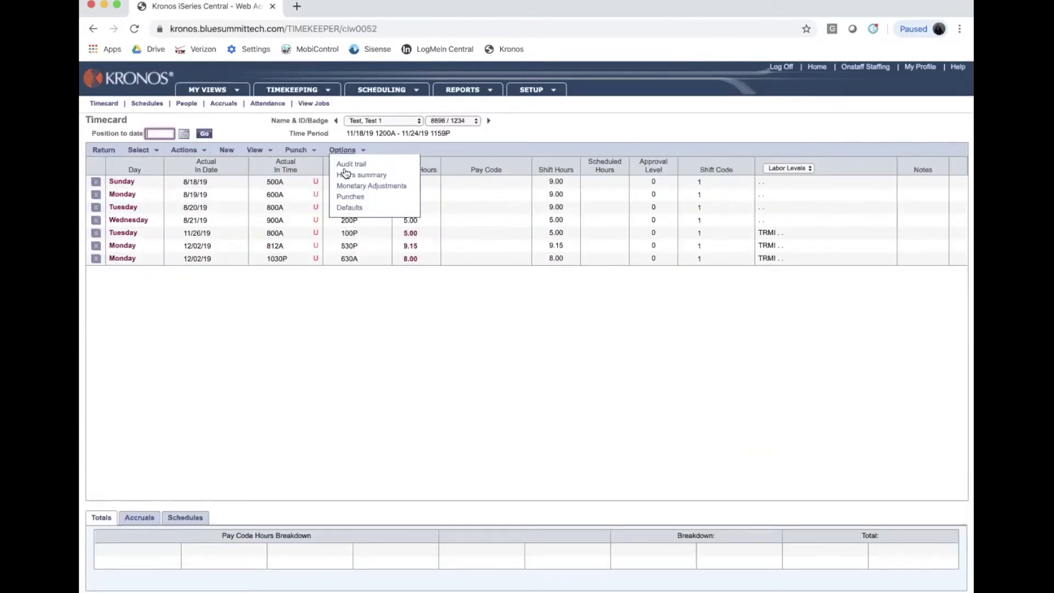
pyautogui.click(349, 197)
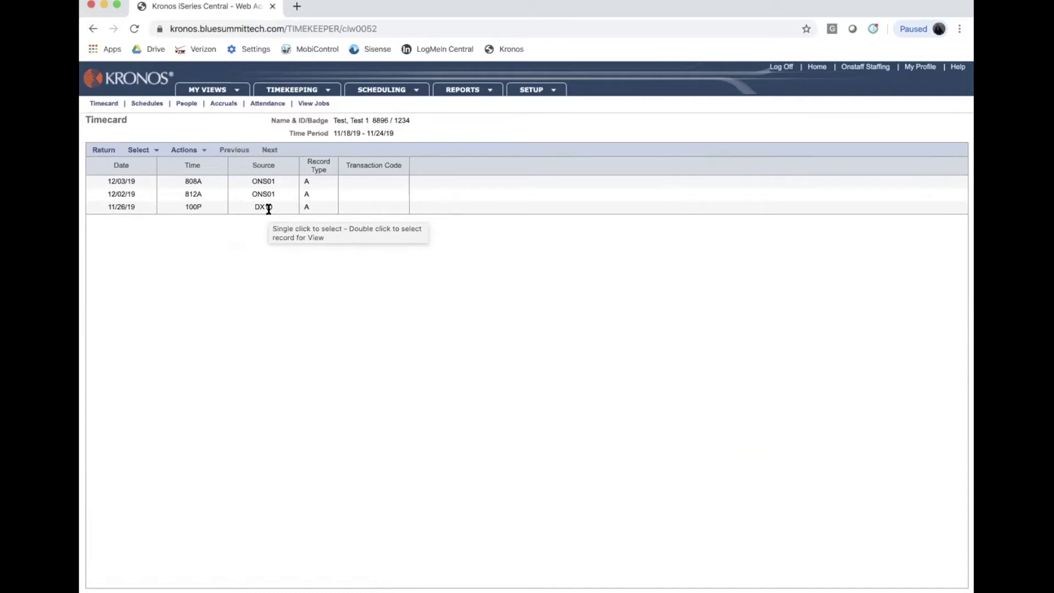
pyautogui.click(104, 150)
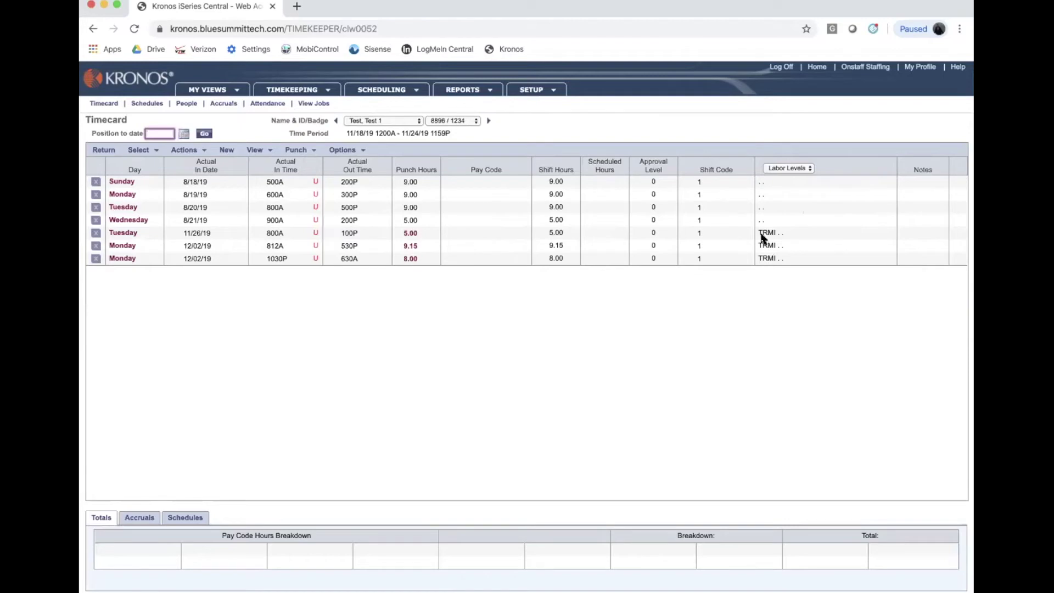
# Review the latest punch rows on Test 1's timecard and return to the employee list
pyautogui.moveTo(252, 232); pyautogui.dragTo(301, 256)
pyautogui.click(311, 273)
pyautogui.click(104, 149)
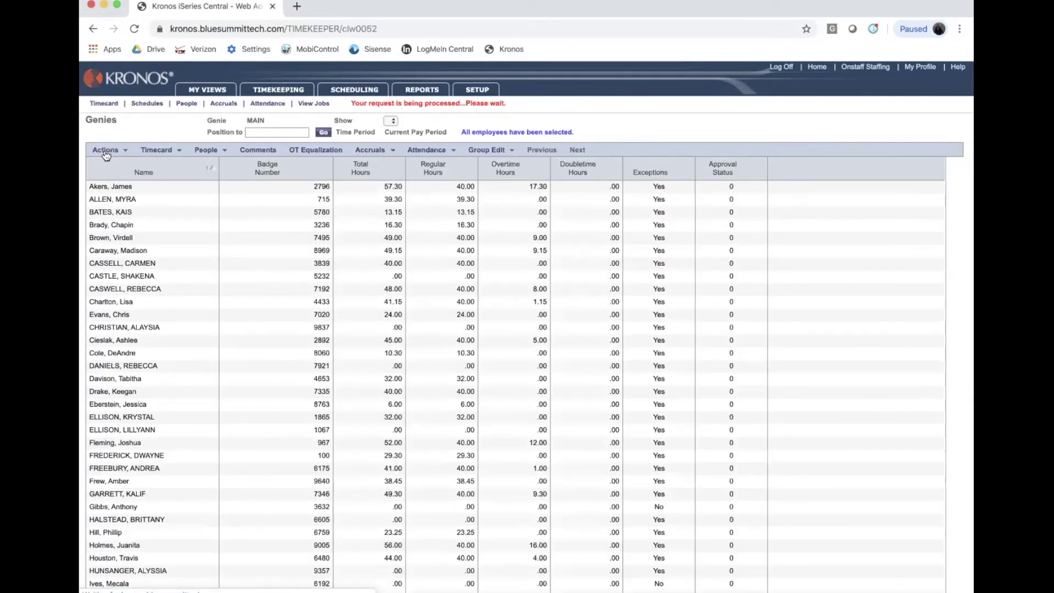
# Select Test 1, Test 2 and Test 3 in the employee list and approve them as a group
pyautogui.scroll(-15, 163, 436)
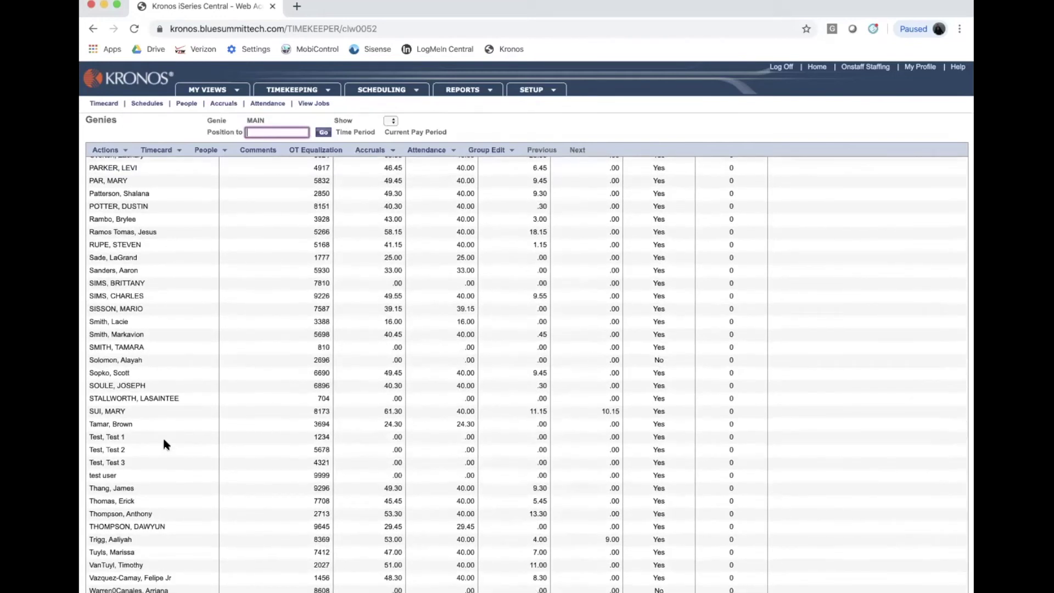
pyautogui.click(139, 437)
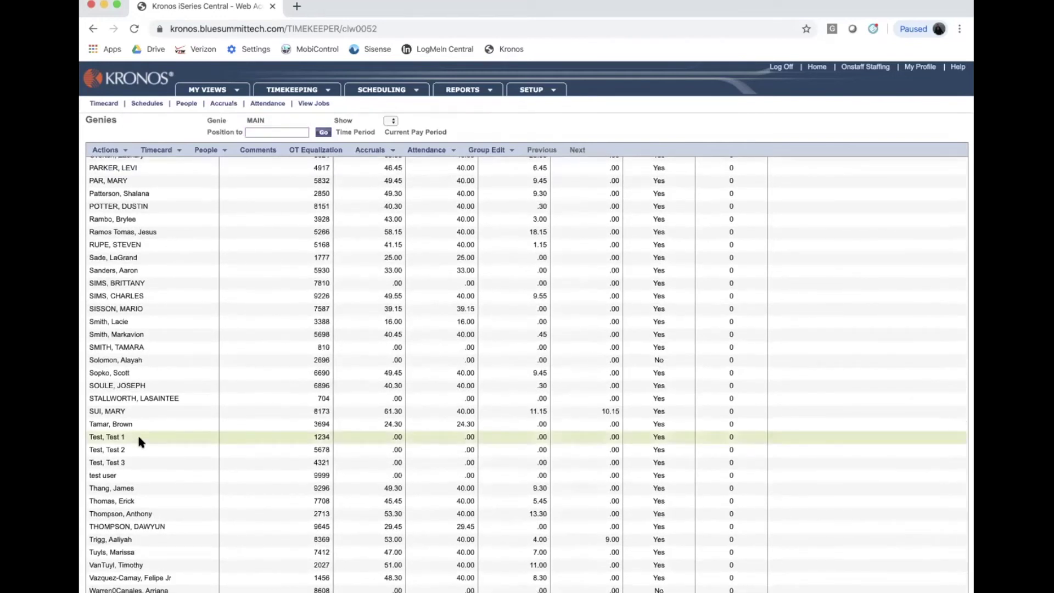
pyautogui.keyDown('super'); pyautogui.click(120, 460); pyautogui.keyUp('super')
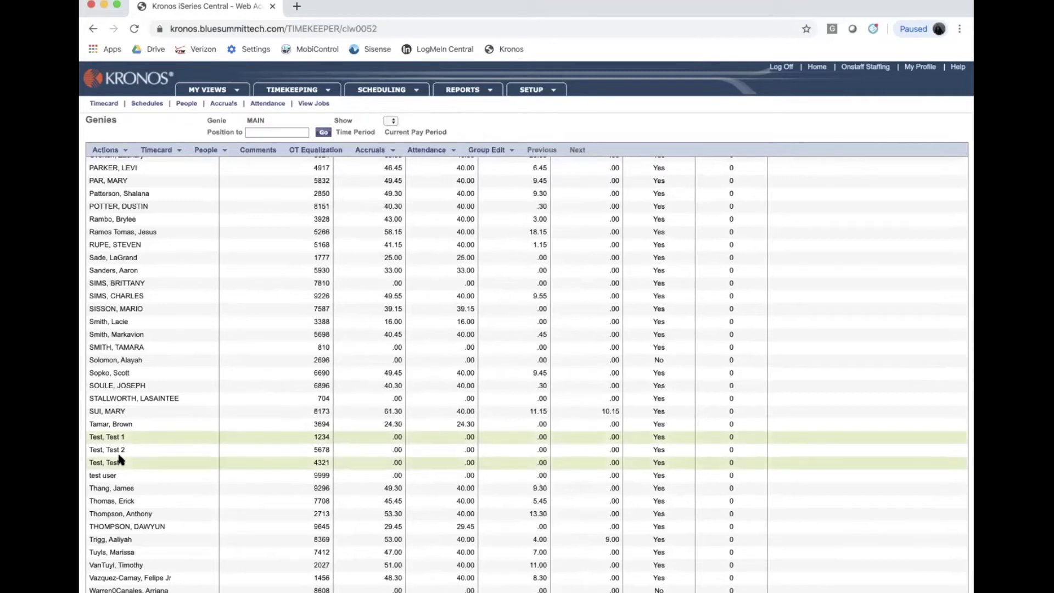
pyautogui.keyDown('super'); pyautogui.click(118, 448); pyautogui.keyUp('super')
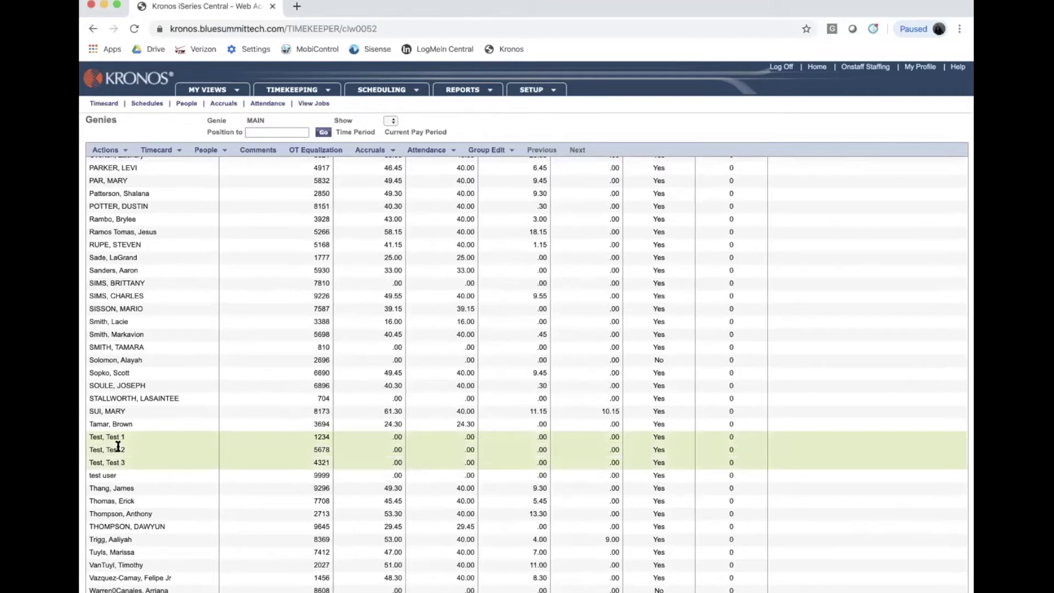
pyautogui.click(493, 152)
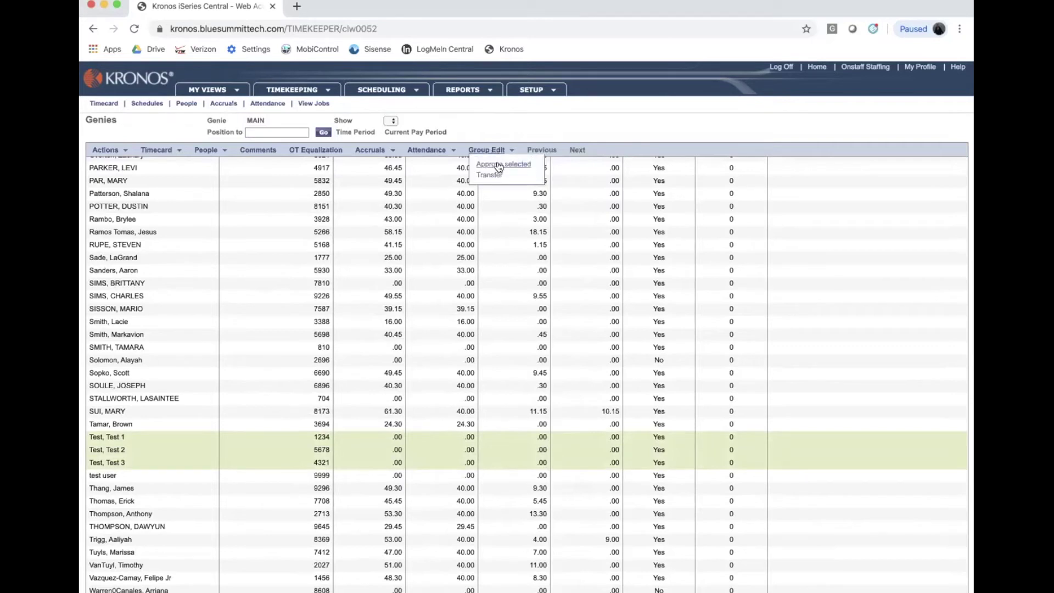
pyautogui.click(498, 165)
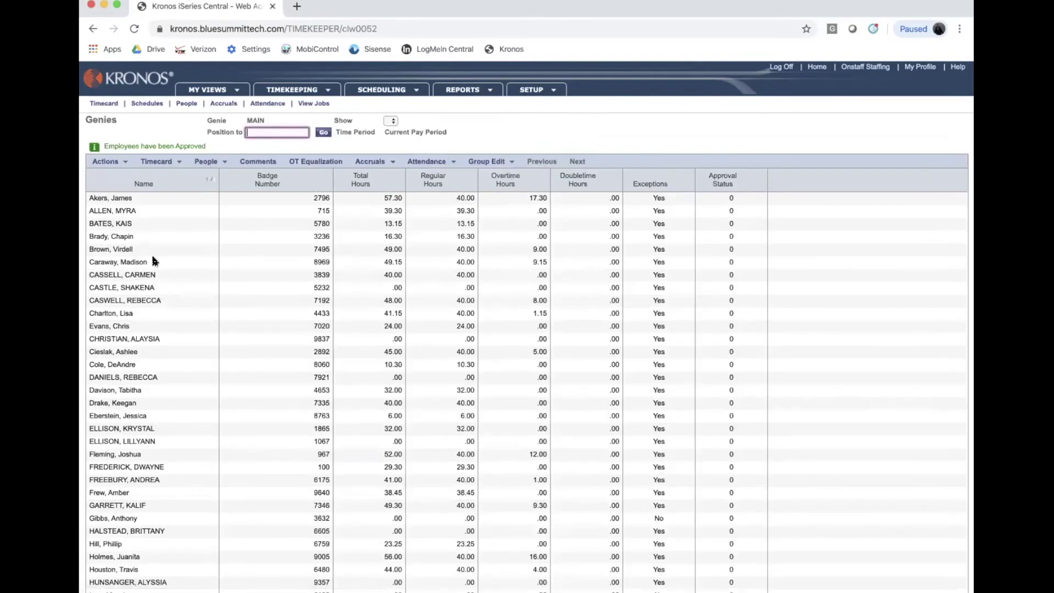
# Locate the Test 1, Test 2 and Test 3 rows again to check their approval status
pyautogui.scroll(-7, 154, 260)
pyautogui.click(108, 161)
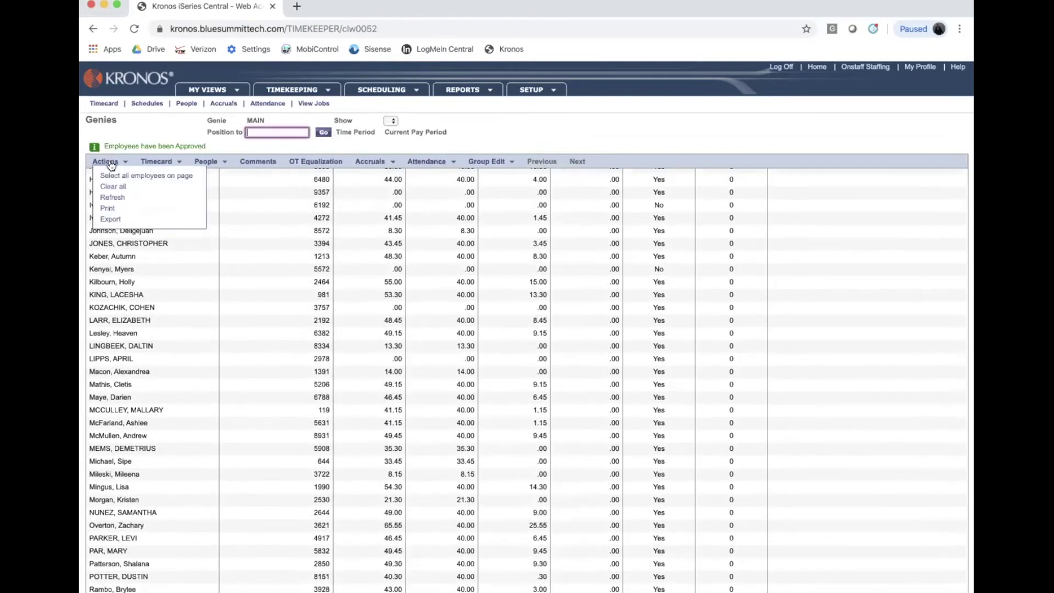
pyautogui.scroll(-2, 216, 442)
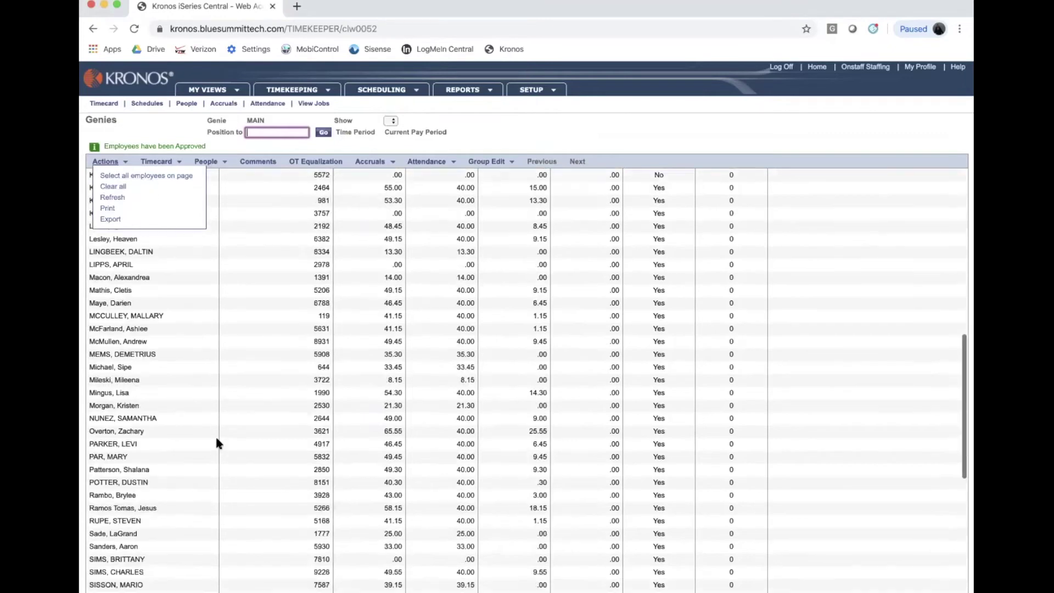
pyautogui.scroll(-6, 217, 442)
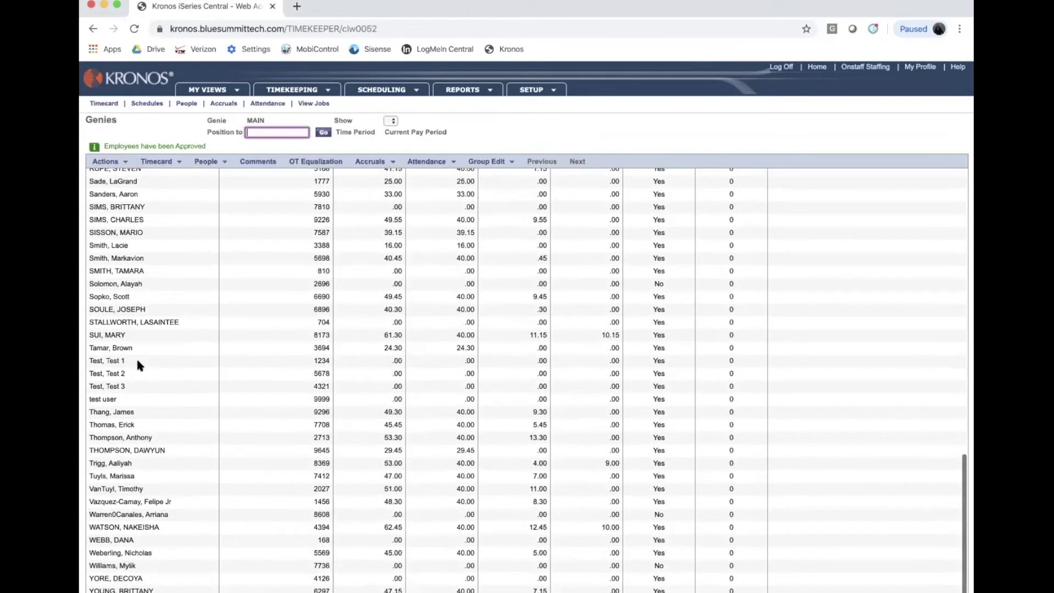
pyautogui.click(135, 360)
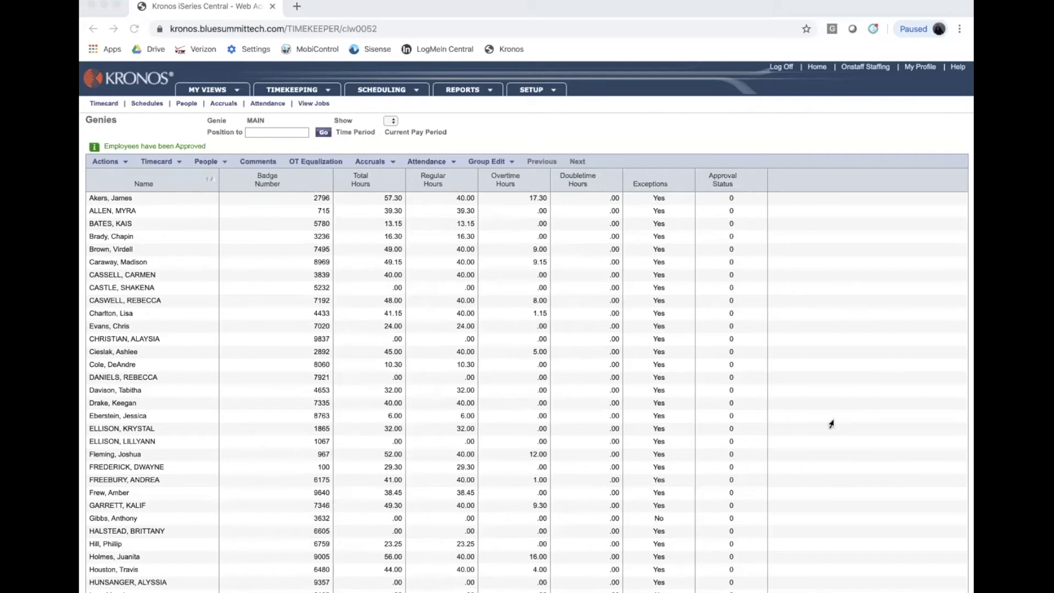
pyautogui.click(508, 389)
pyautogui.scroll(-1, 509, 385)
pyautogui.scroll(1, 508, 385)
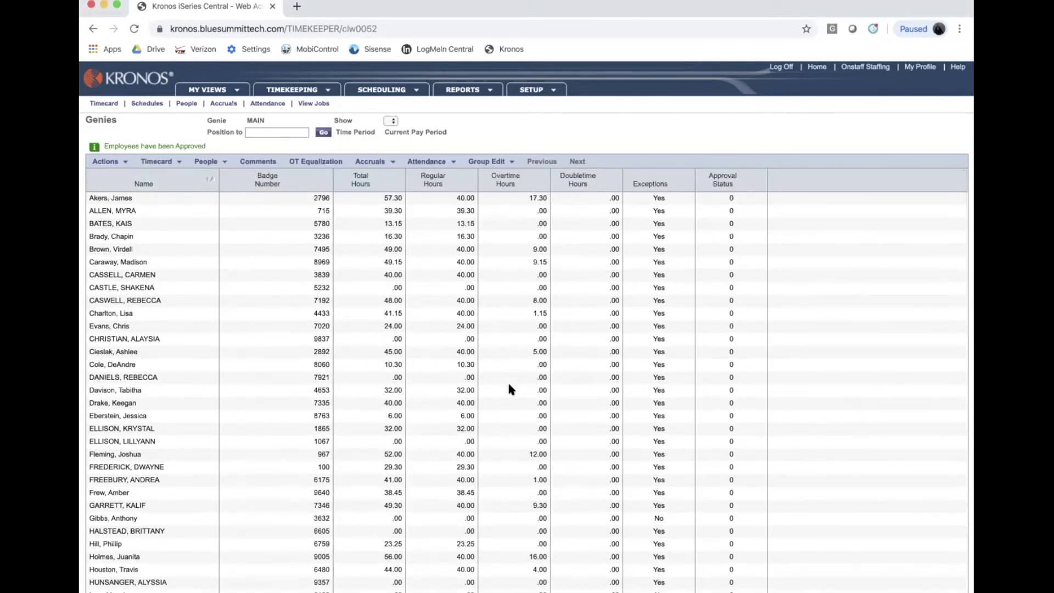
# Open the Punch Detail report from the Timekeeping reports and look over its options
pyautogui.click(479, 90)
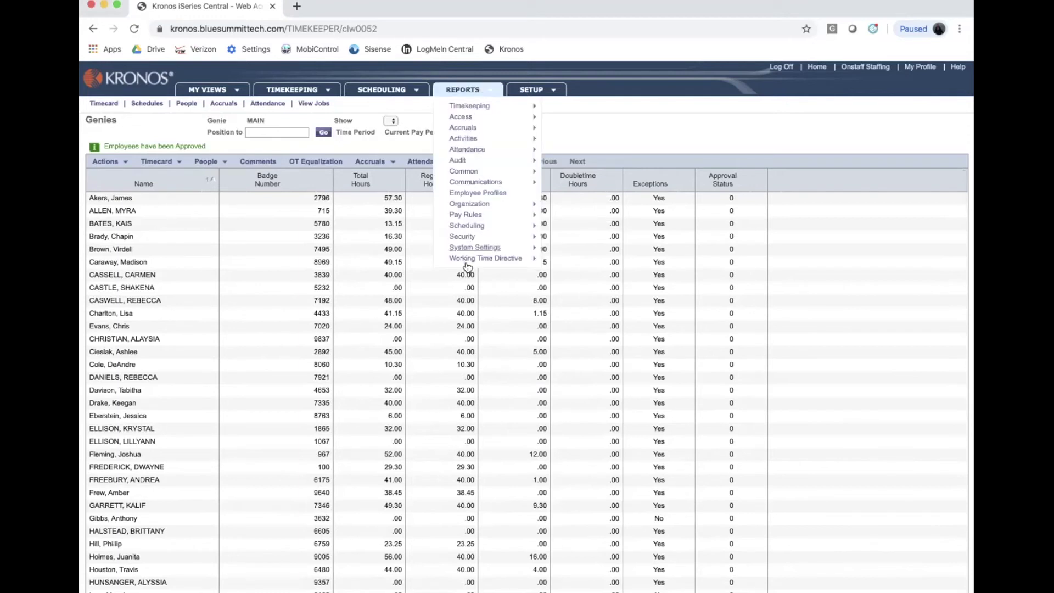
pyautogui.moveTo(470, 110)
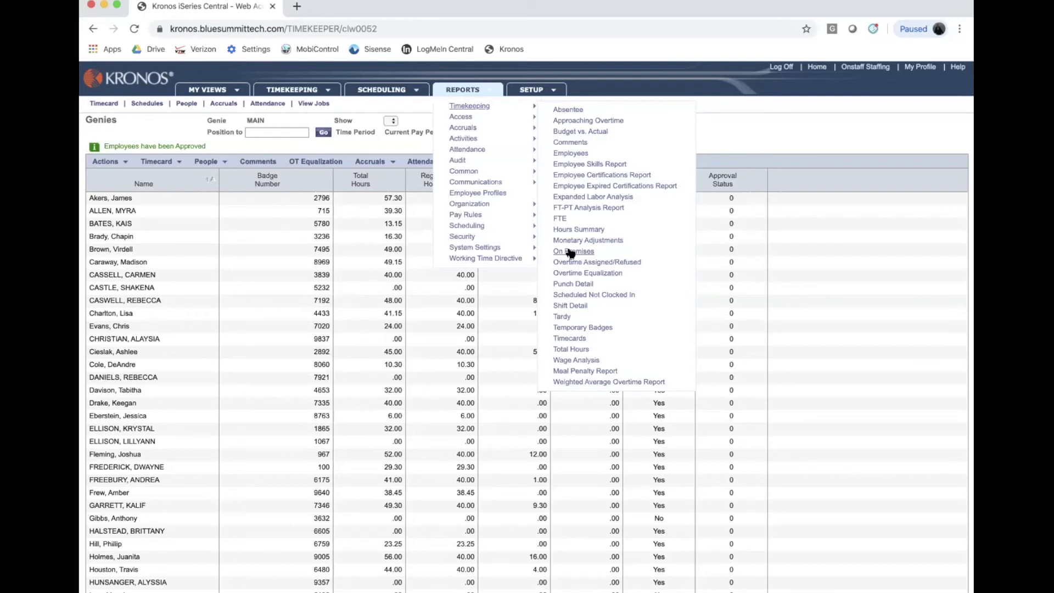
pyautogui.click(567, 284)
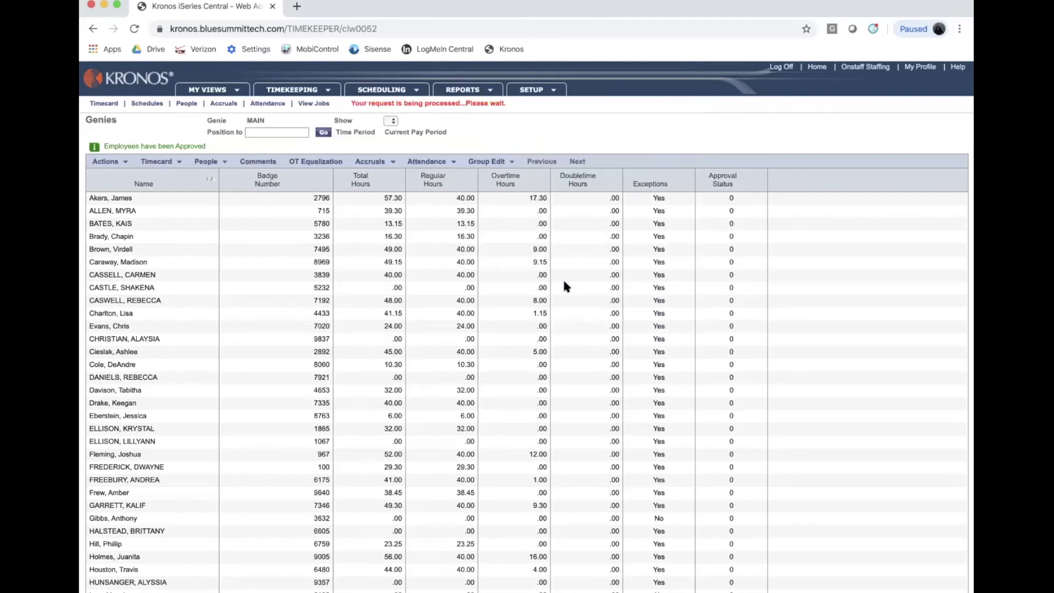
pyautogui.scroll(-1, 563, 281)
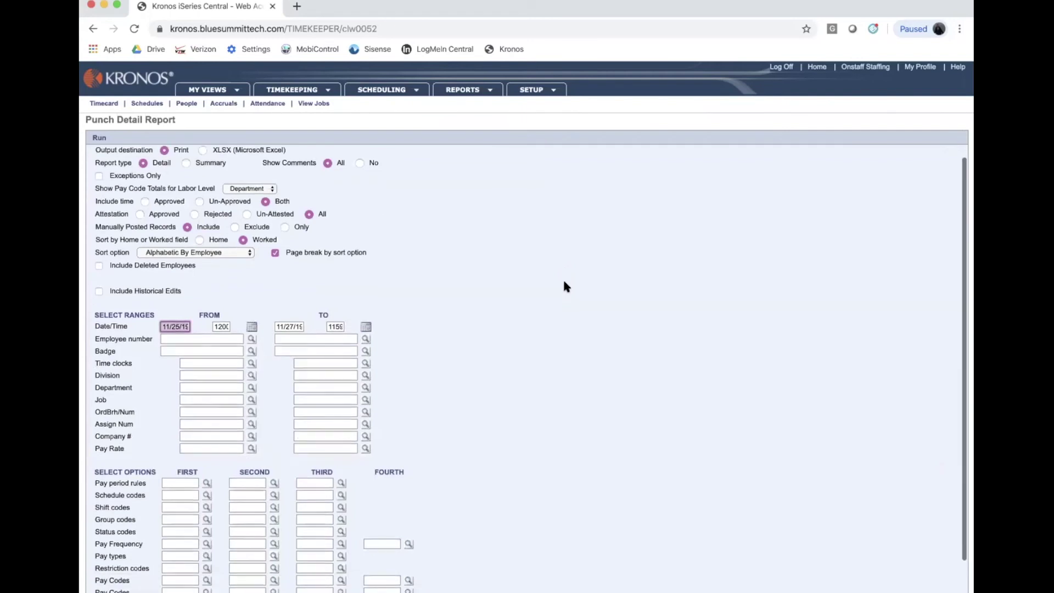
pyautogui.scroll(1, 391, 284)
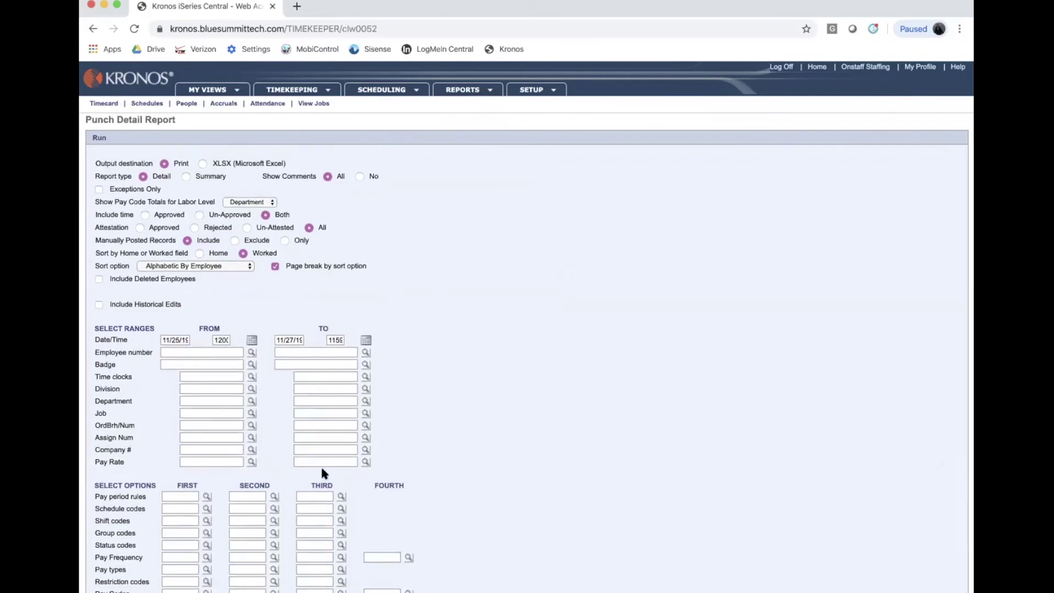
# Set the report's output destination to XLSX (Microsoft Excel) and limit it to exceptions only
pyautogui.click(202, 164)
pyautogui.moveTo(286, 163); pyautogui.dragTo(215, 162)
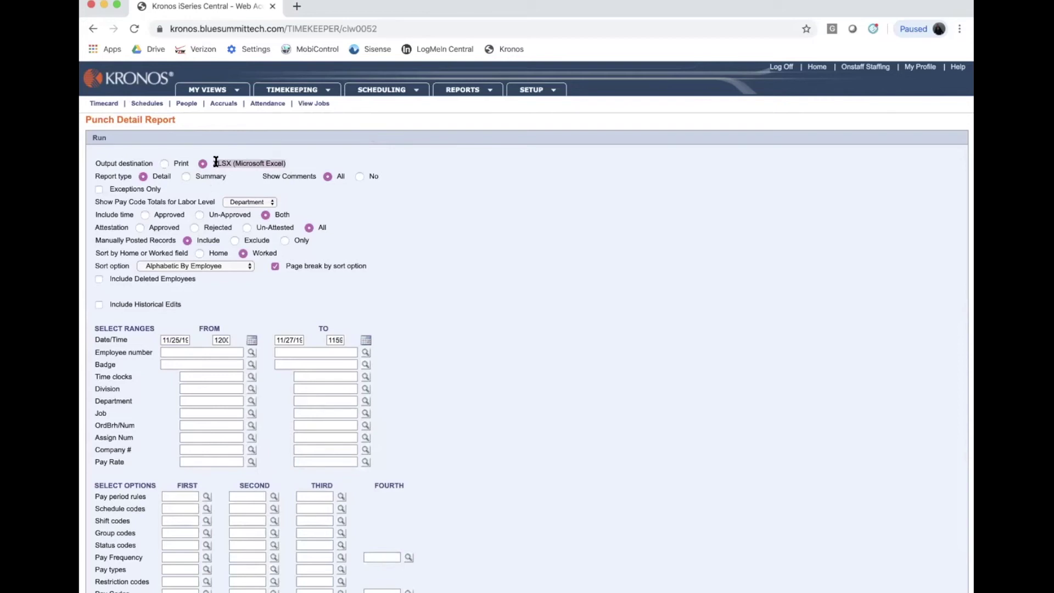
pyautogui.click(190, 185)
pyautogui.click(99, 189)
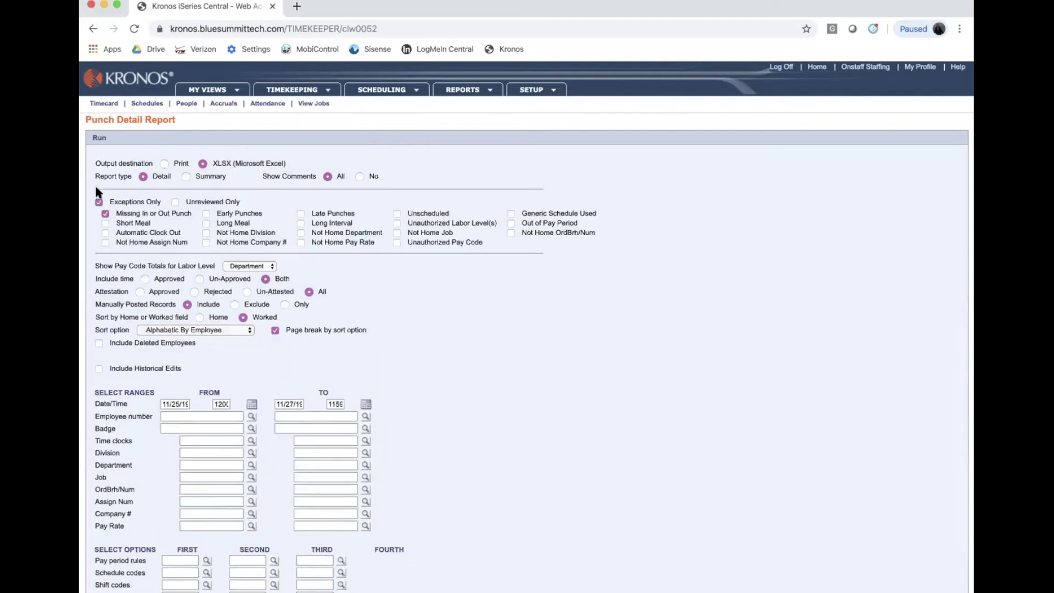
pyautogui.moveTo(108, 201); pyautogui.dragTo(162, 201)
pyautogui.click(133, 212)
# Turn off the page break by sort option and look through the available sort orders without changing the selection
pyautogui.scroll(-2, 124, 221)
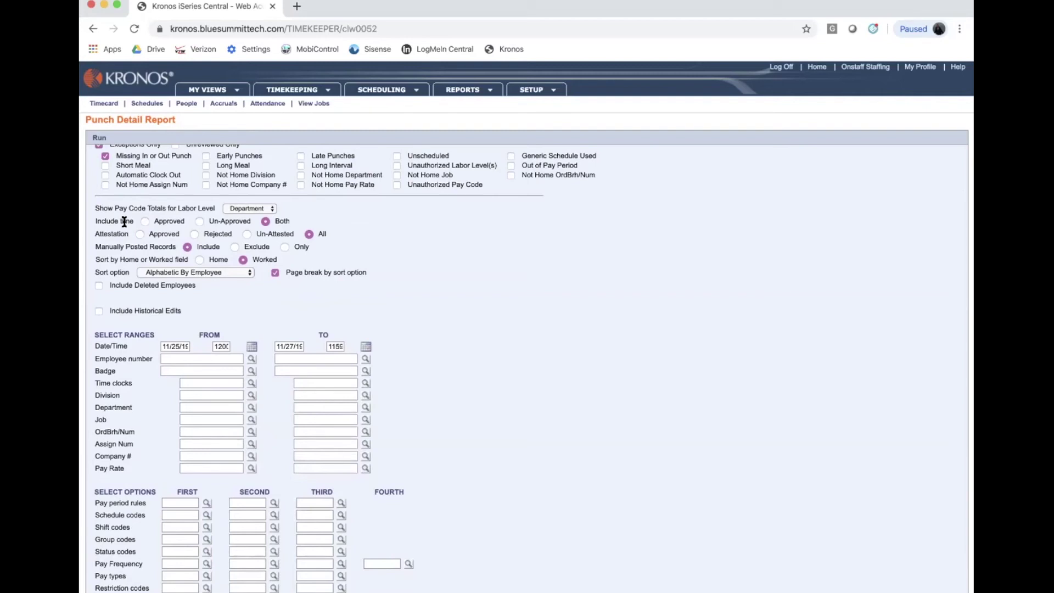
pyautogui.scroll(-1, 124, 221)
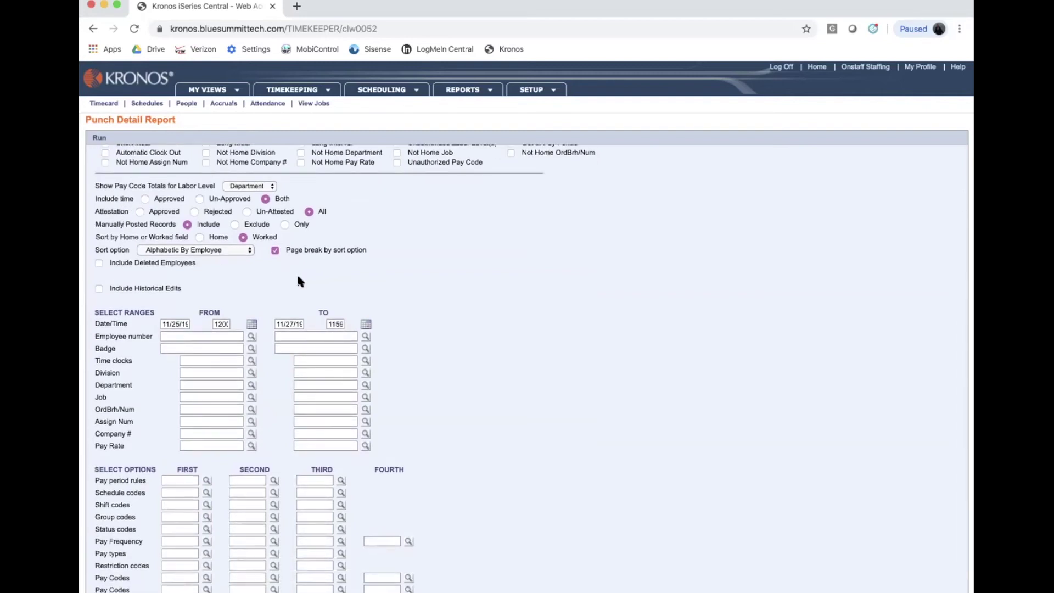
pyautogui.scroll(-1, 301, 281)
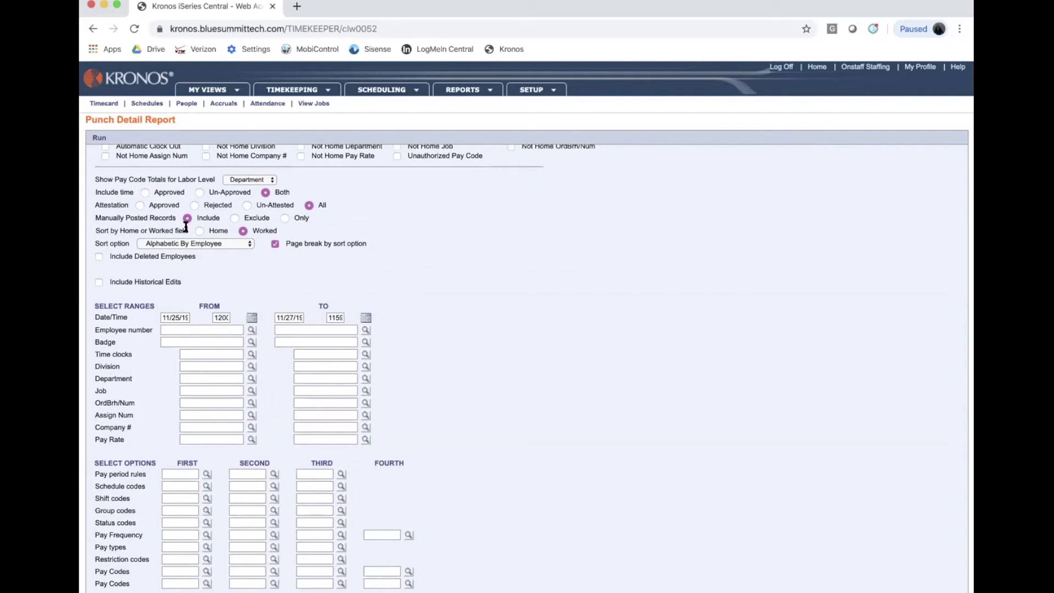
pyautogui.moveTo(94, 218); pyautogui.dragTo(177, 217)
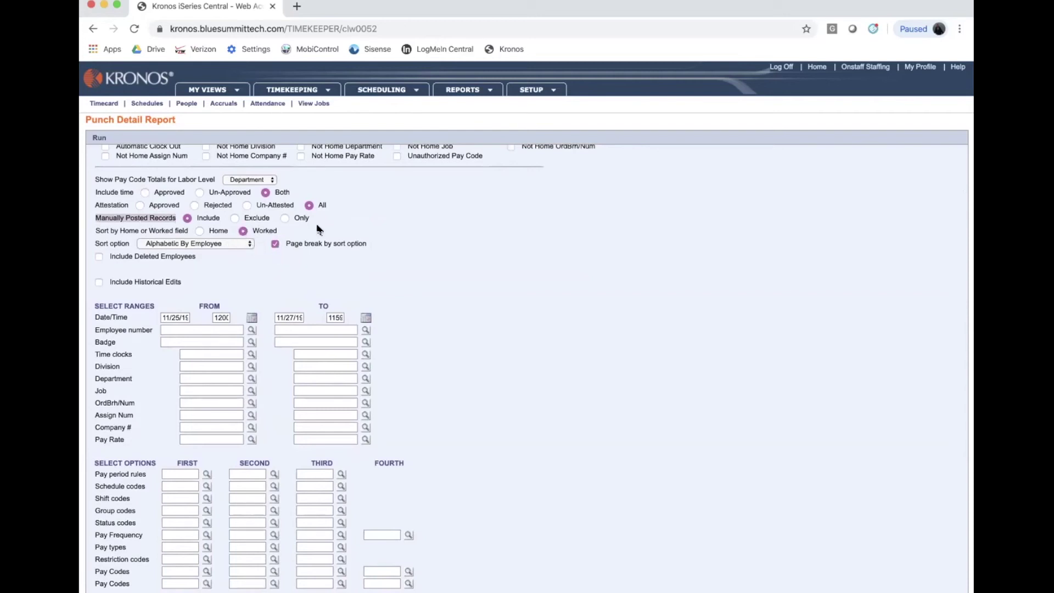
pyautogui.click(274, 245)
pyautogui.moveTo(288, 243); pyautogui.dragTo(368, 238)
pyautogui.click(367, 238)
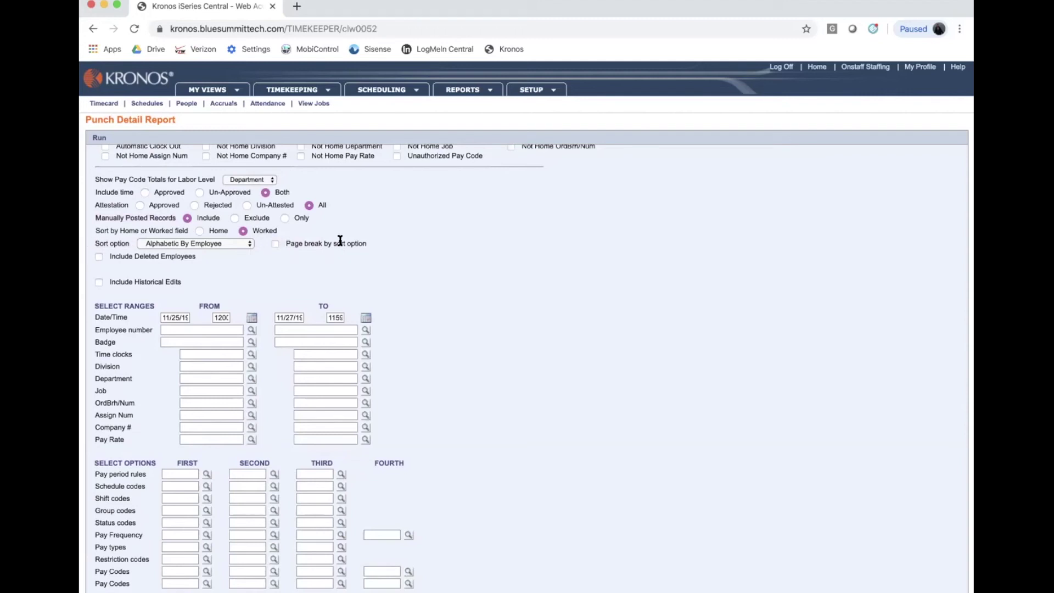
pyautogui.click(235, 245)
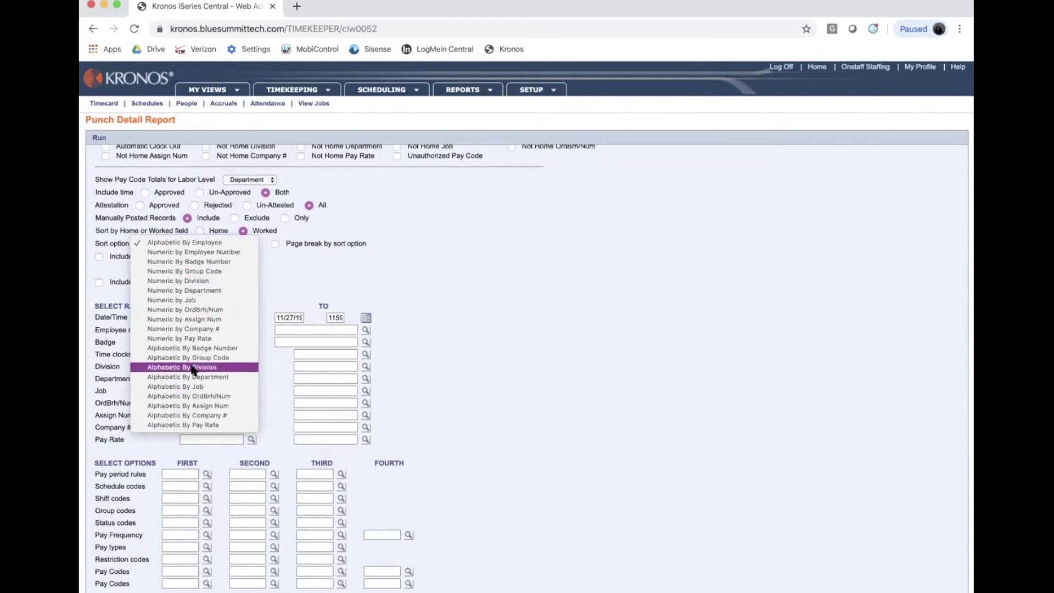
pyautogui.click(618, 301)
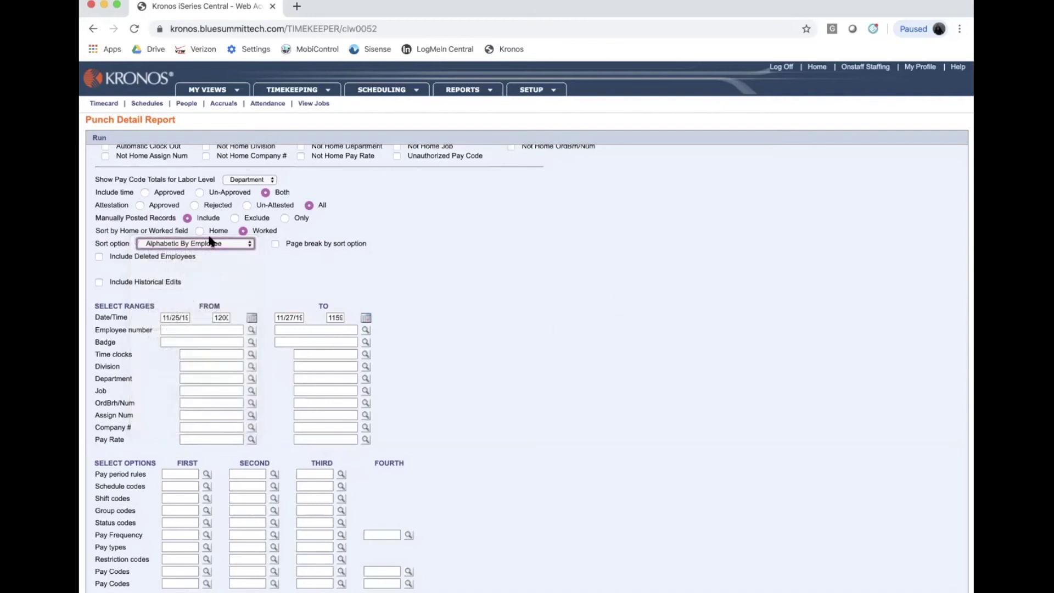
# Set the report's date range from 11/25/19 to 11/30/19 and check the start and end times
pyautogui.click(251, 318)
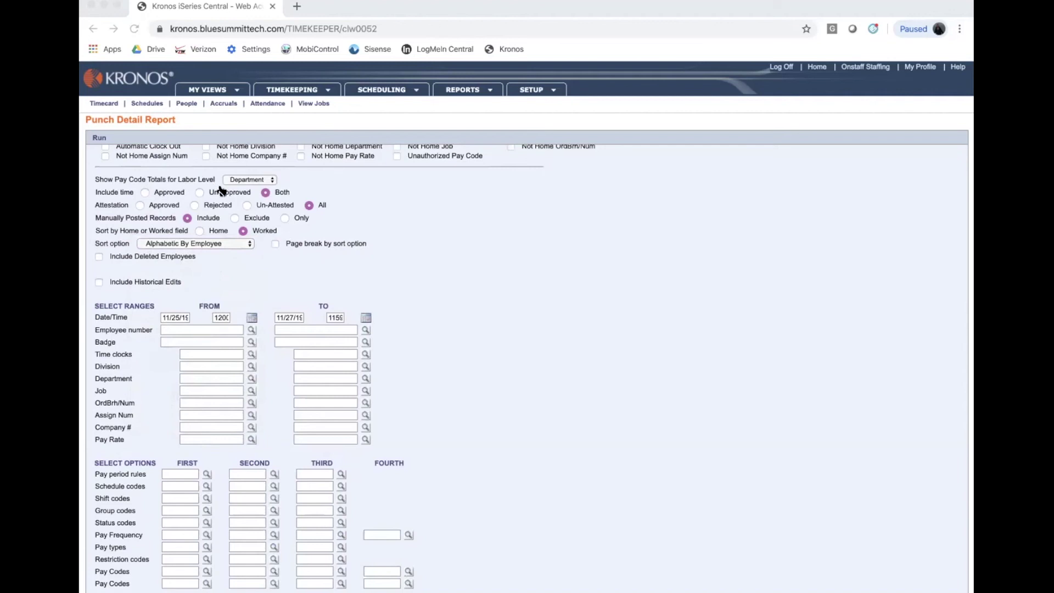
pyautogui.click(233, 230)
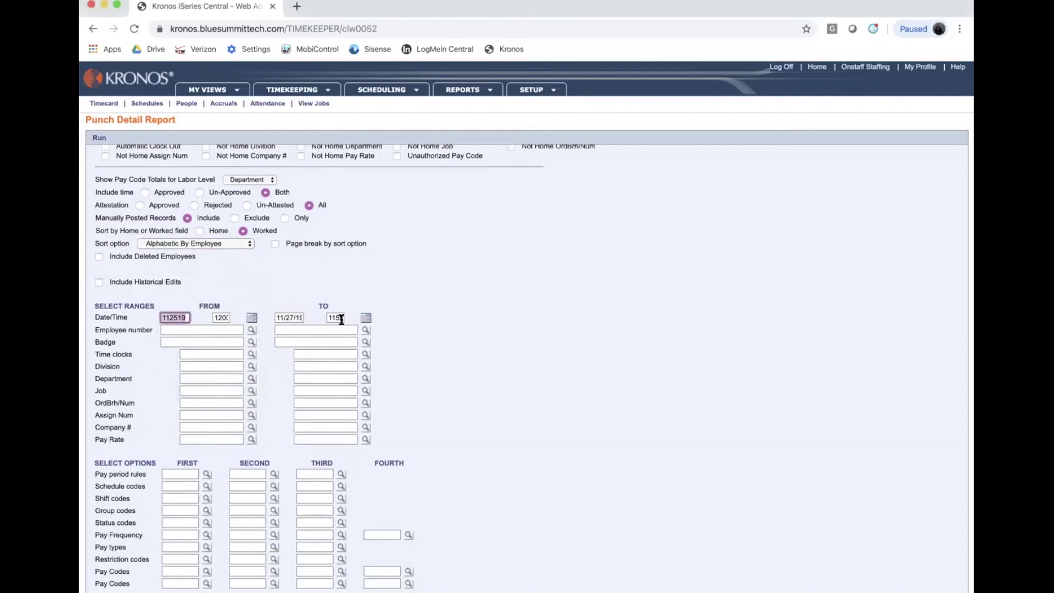
pyautogui.click(366, 319)
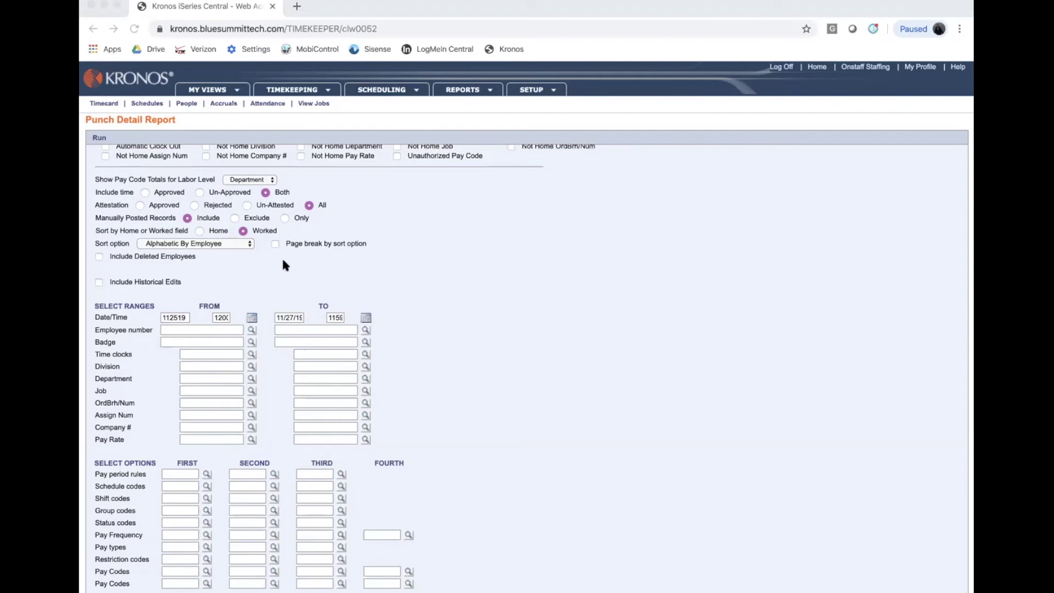
pyautogui.click(348, 231)
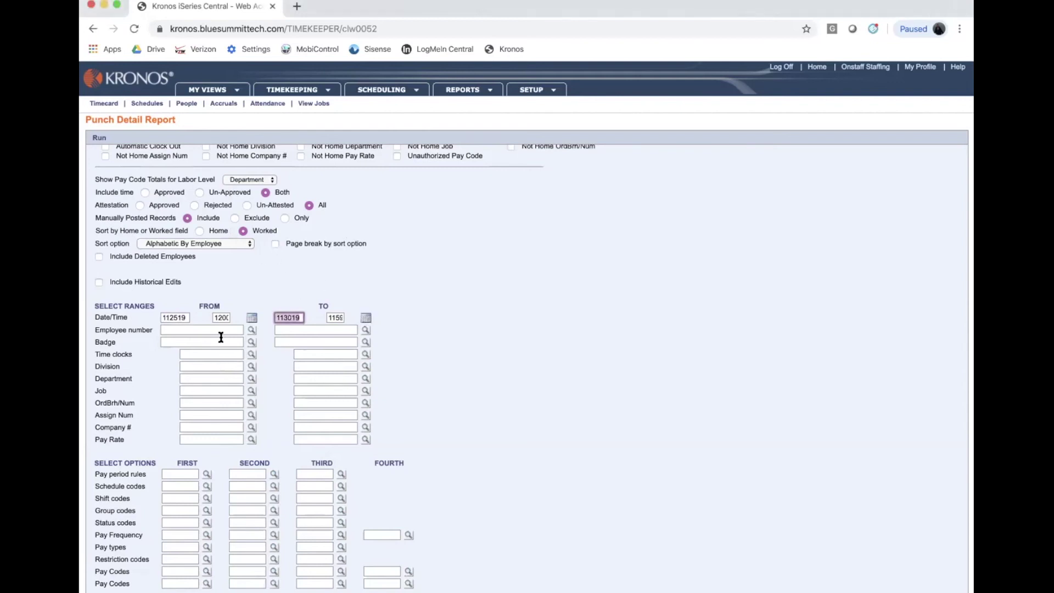
pyautogui.click(217, 319)
pyautogui.moveTo(218, 319); pyautogui.dragTo(236, 319)
pyautogui.moveTo(329, 320); pyautogui.dragTo(352, 318)
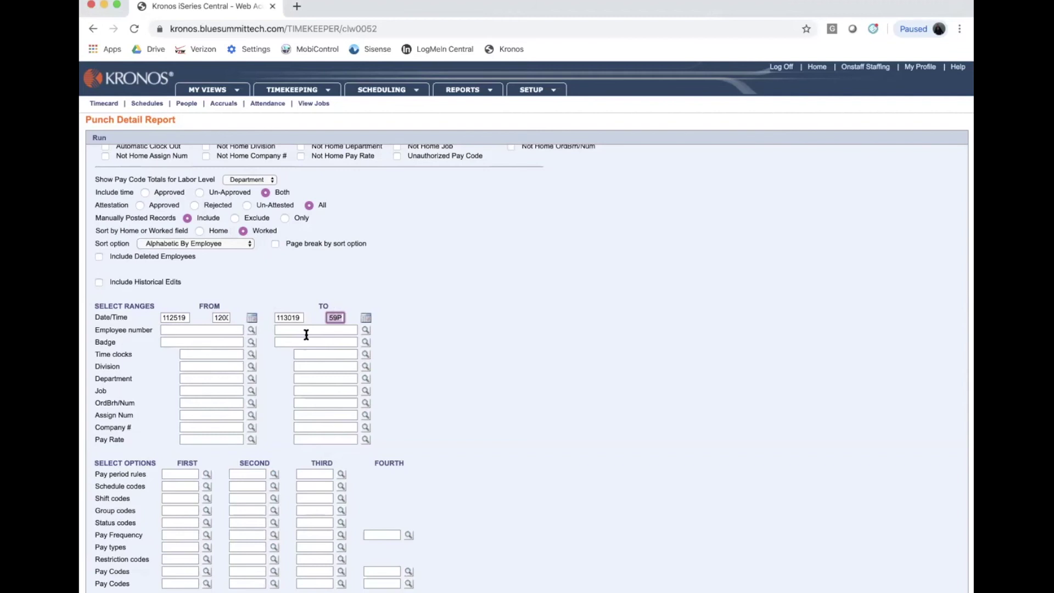
pyautogui.click(216, 320)
pyautogui.click(331, 319)
# View the lookup list for the starting employee number and close it without choosing an employee
pyautogui.scroll(-2, 292, 390)
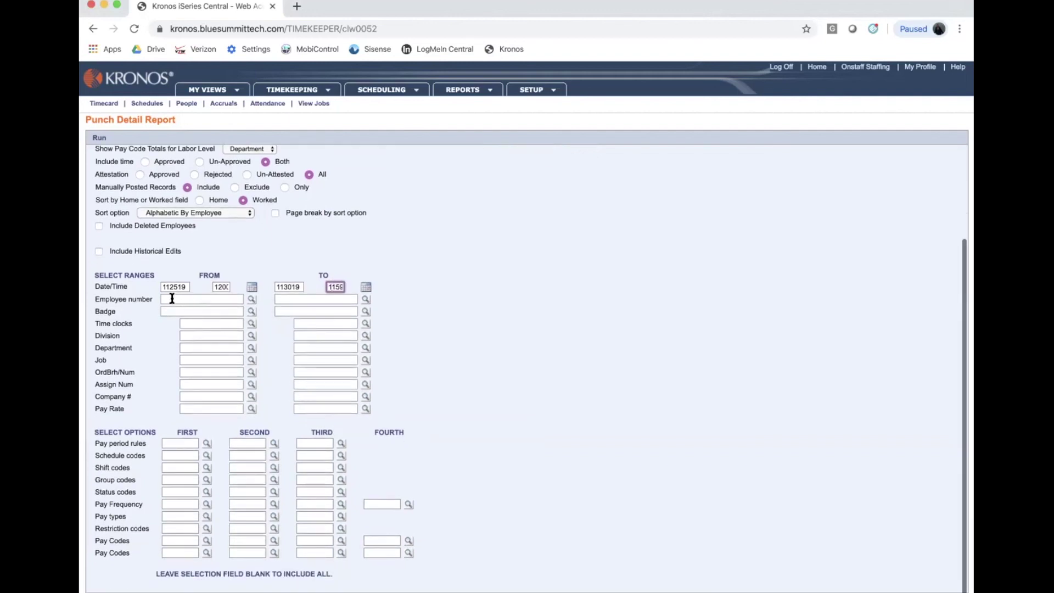
pyautogui.click(251, 303)
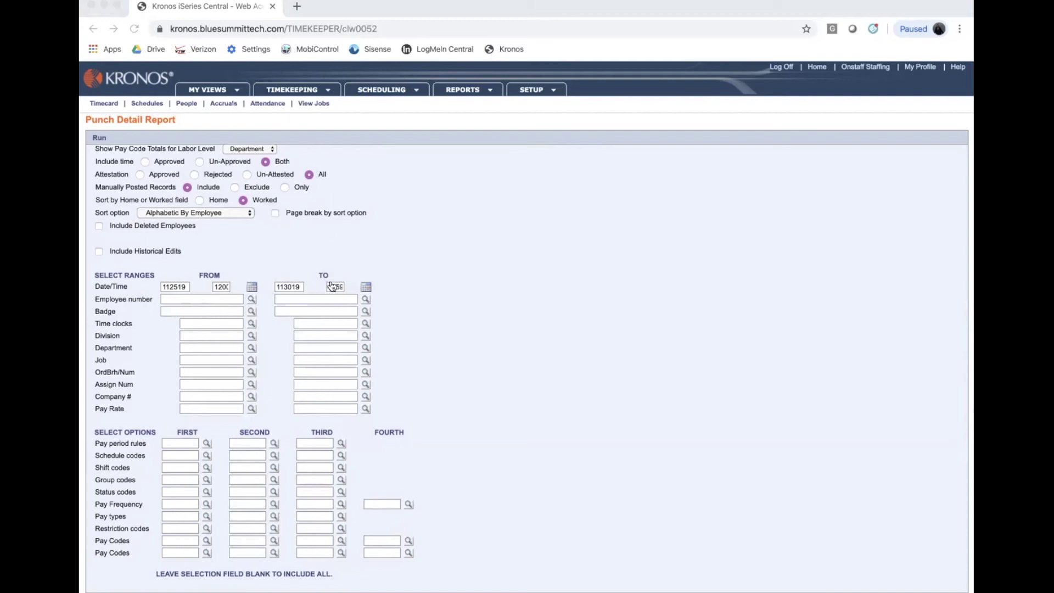
pyautogui.click(208, 105)
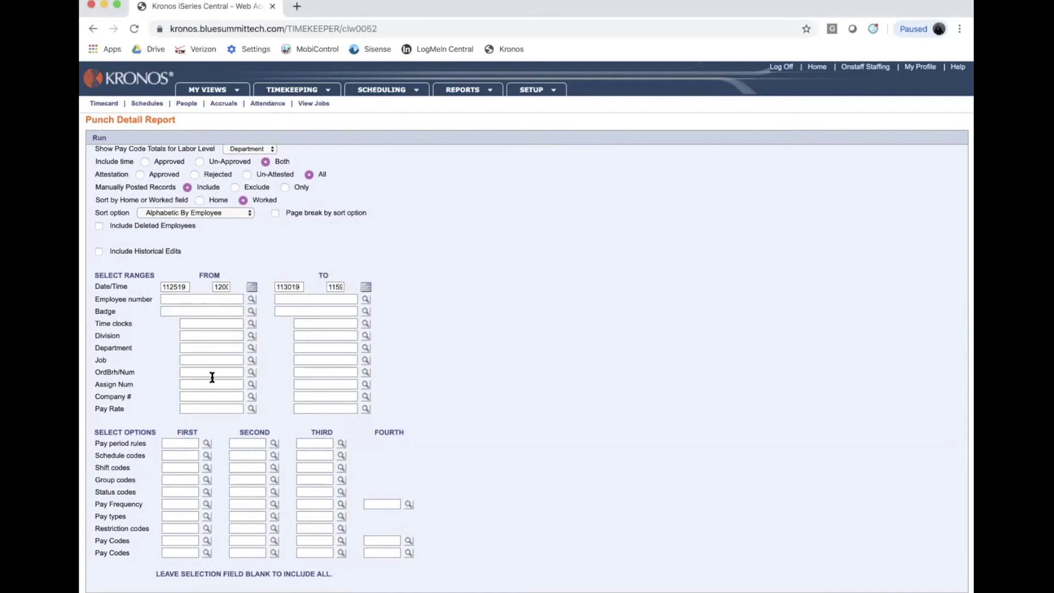
pyautogui.scroll(-1, 212, 377)
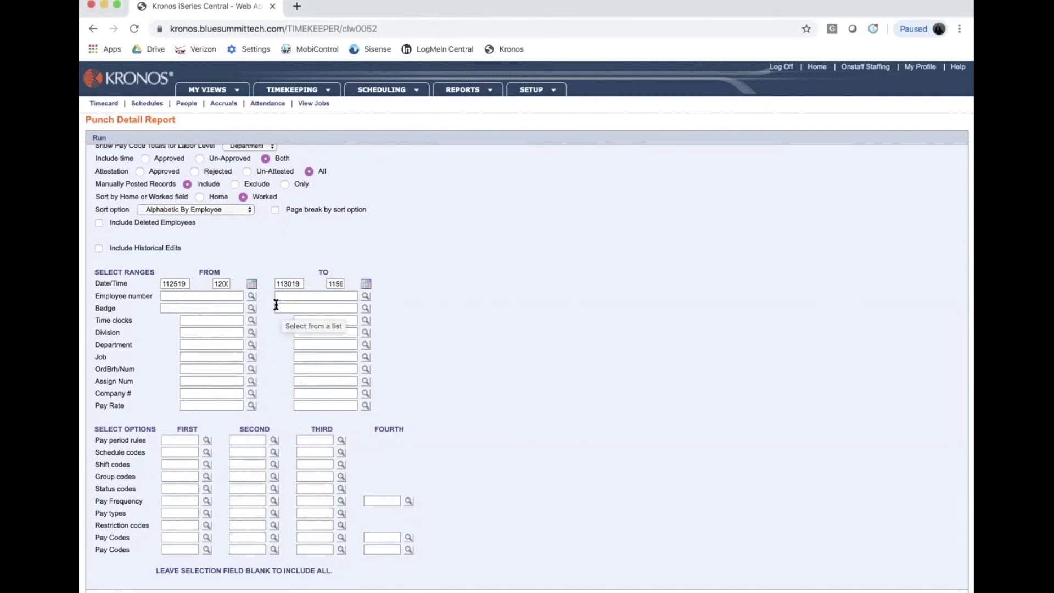
# Run the Punch Detail report with the chosen settings and refresh the jobs list to update its processing status
pyautogui.scroll(3, 276, 305)
pyautogui.click(98, 139)
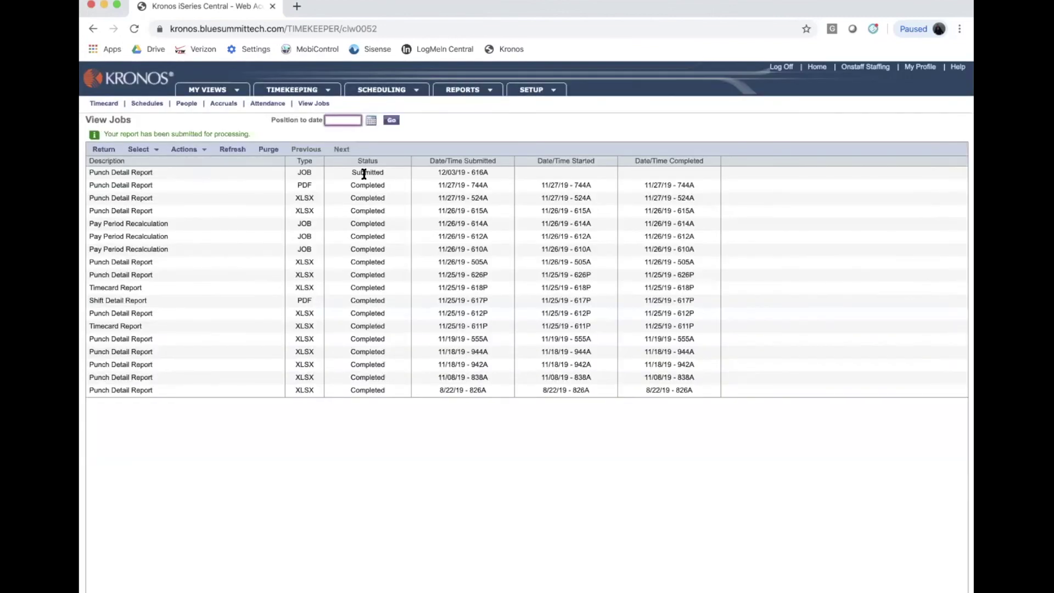
pyautogui.click(368, 173)
pyautogui.click(232, 149)
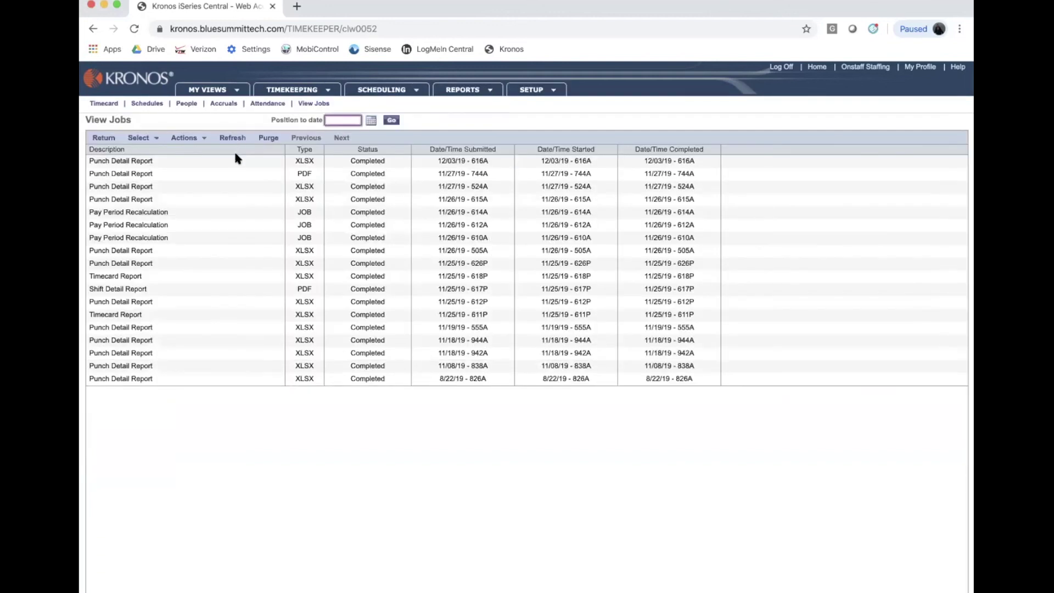
# Open the newest completed Punch Detail XLSX report in Excel and examine the listed employees and their punch columns through to the approval column
pyautogui.doubleClick(236, 161)
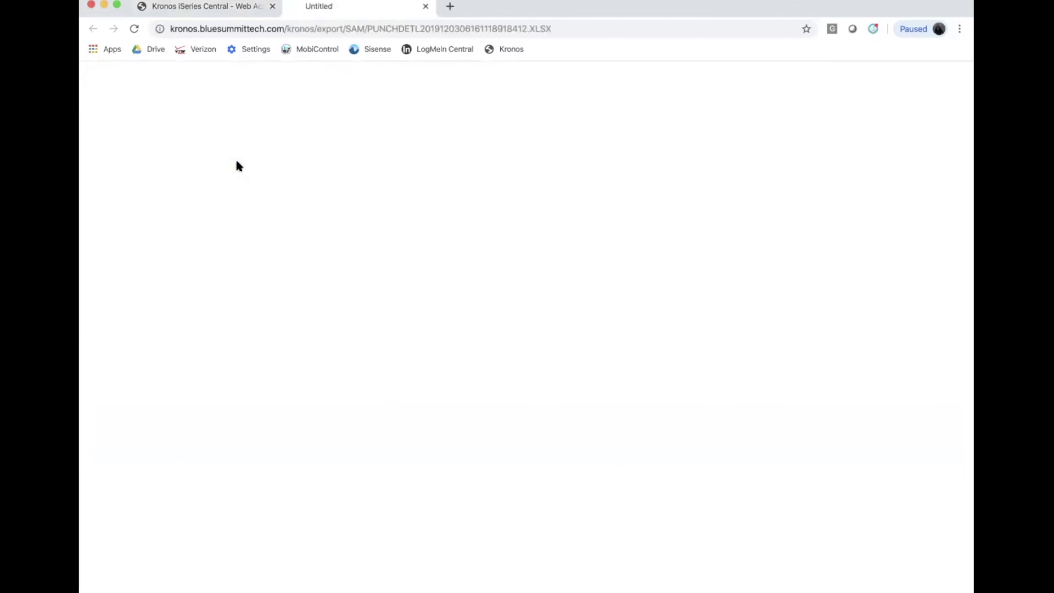
pyautogui.click(156, 586)
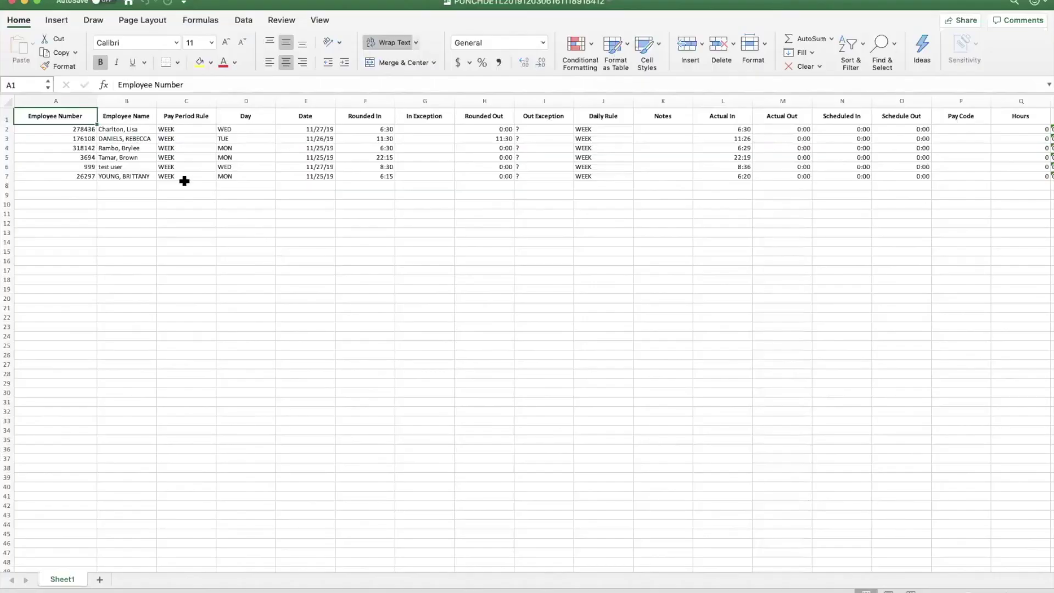
pyautogui.moveTo(121, 132); pyautogui.dragTo(117, 174)
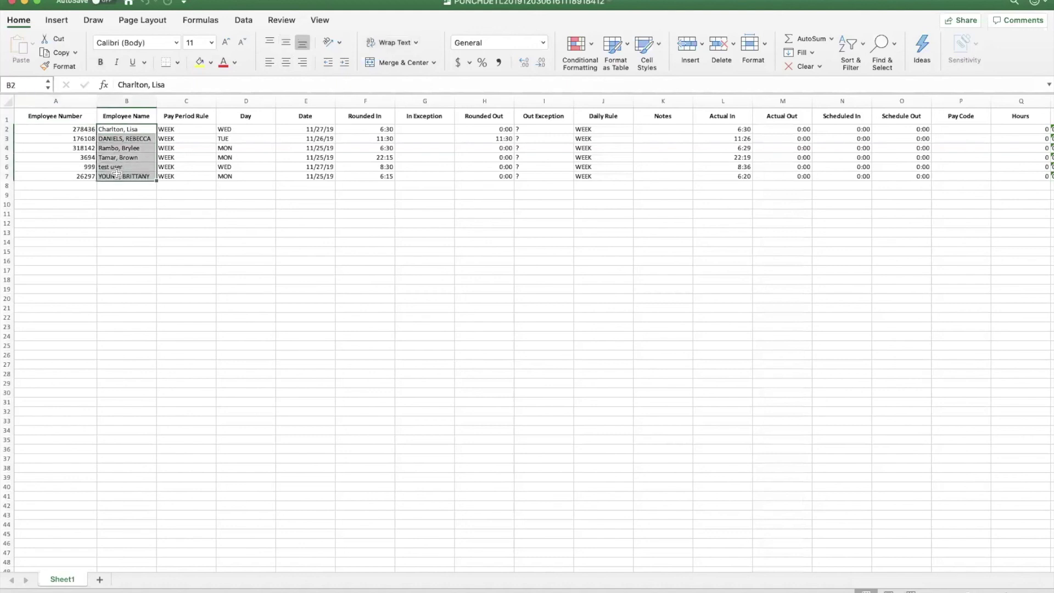
pyautogui.click(269, 185)
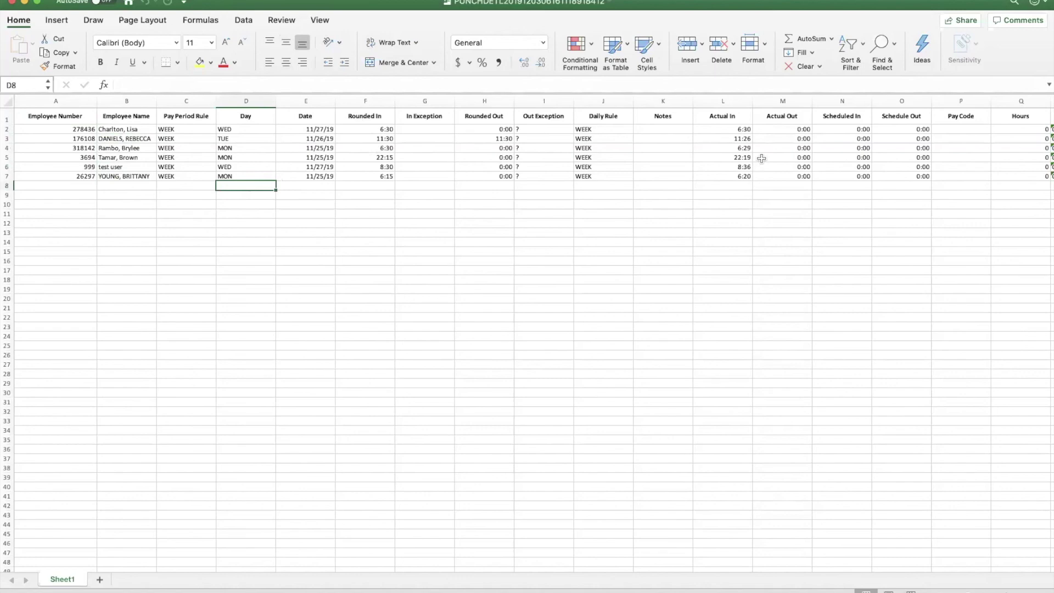
pyautogui.hscroll(2, 761, 158)
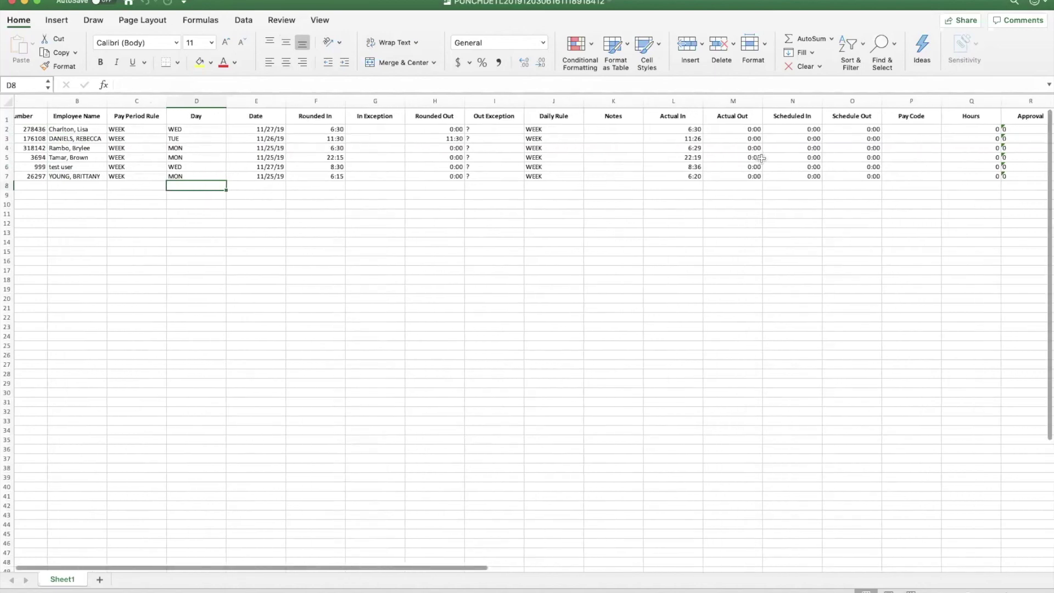